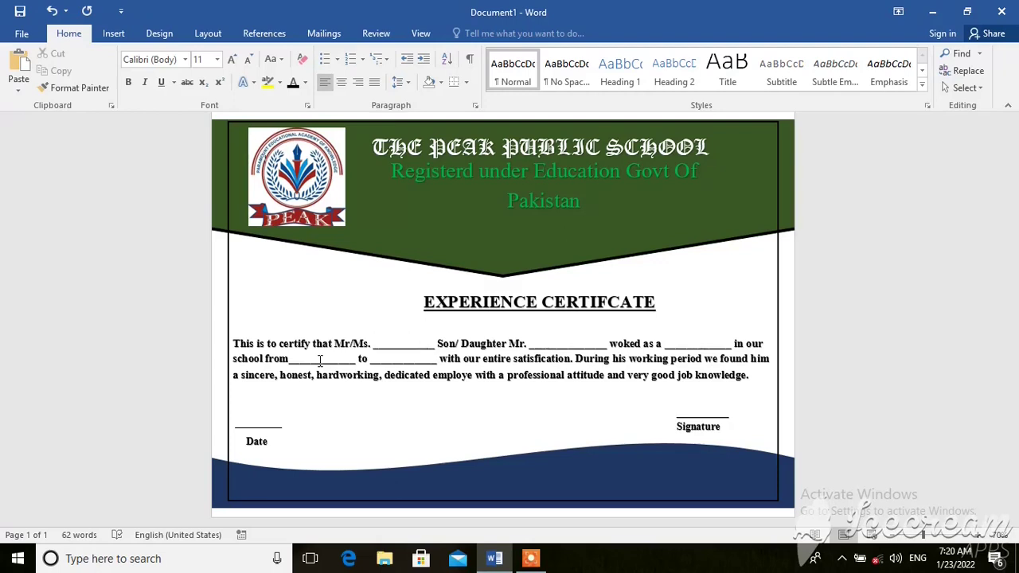
# - Start a new blank document and set its orientation to Landscape
pyautogui.hotkey('ctrl', 'n')
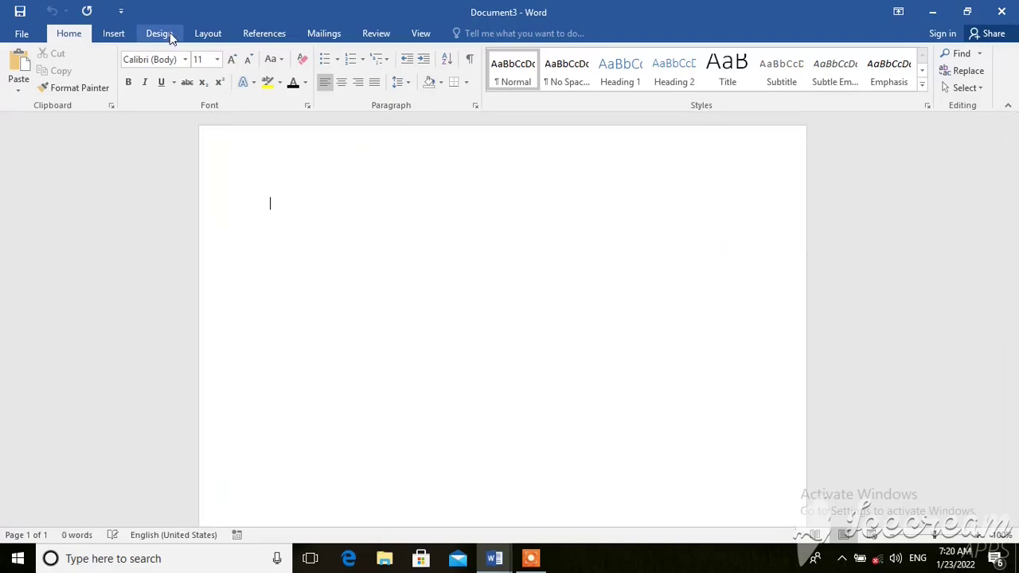
pyautogui.rightClick(202, 33)
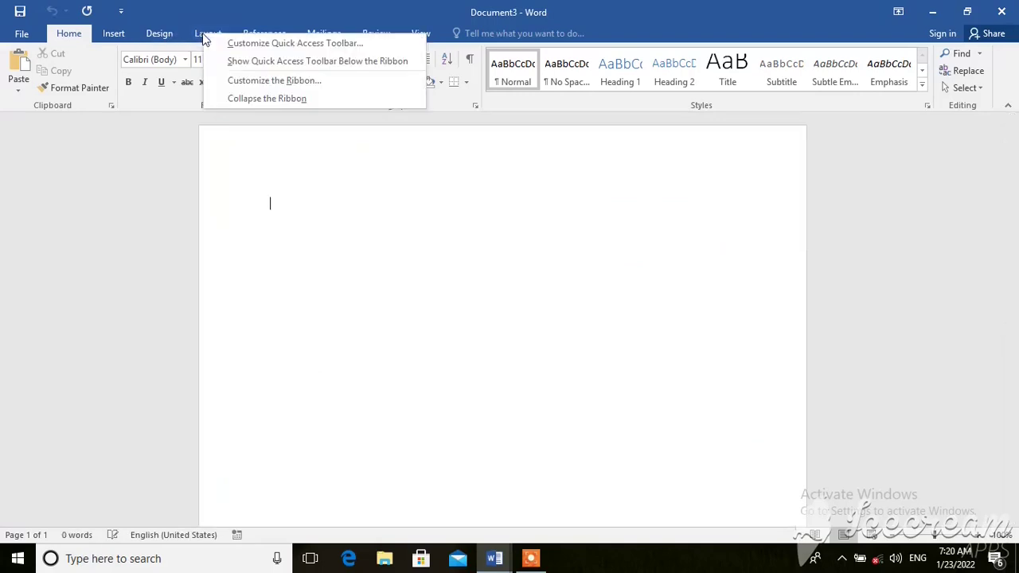
pyautogui.click(207, 34)
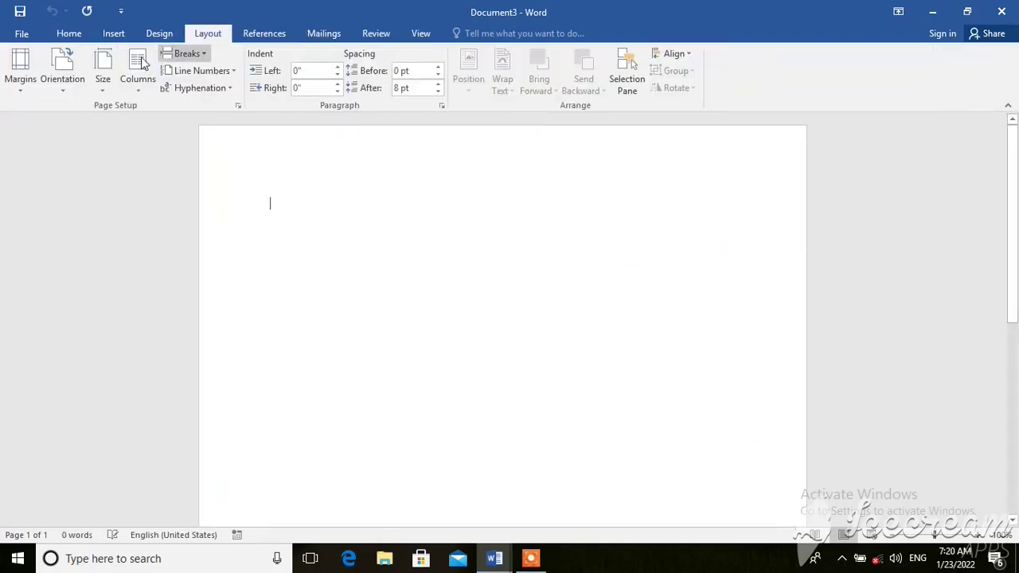
pyautogui.click(64, 87)
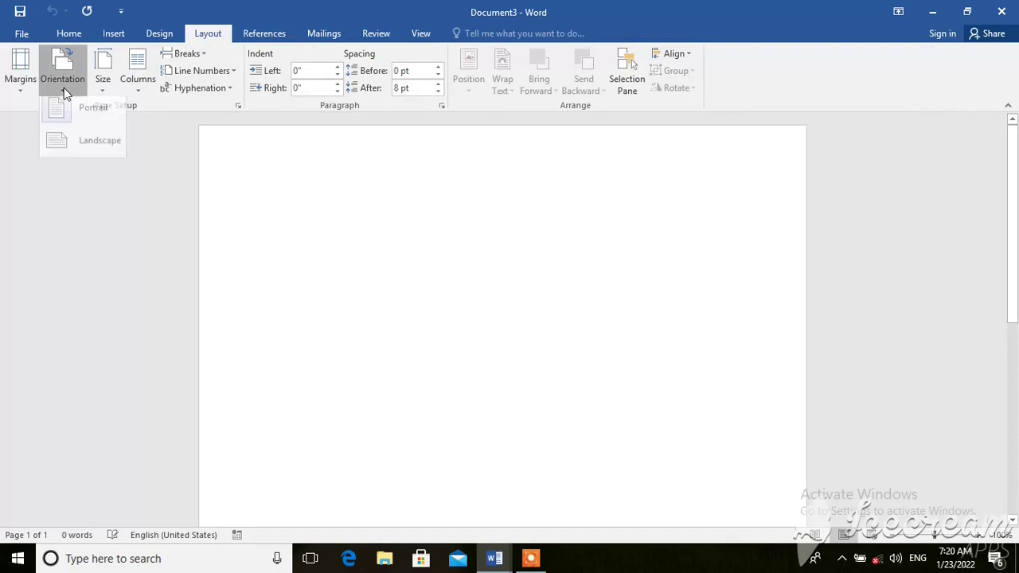
pyautogui.click(88, 148)
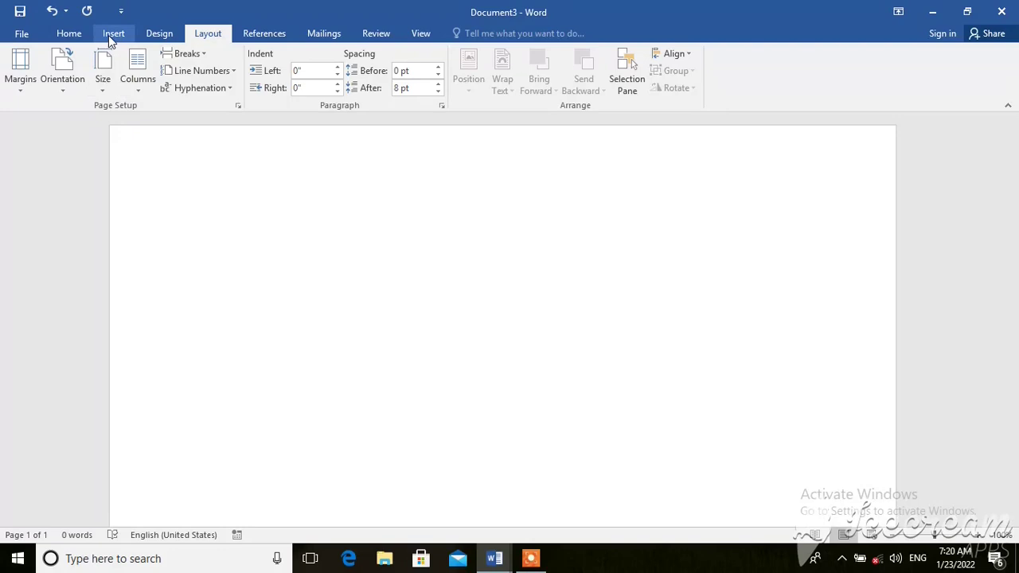
# - Add a solid-line Box page border around the whole page
pyautogui.click(153, 36)
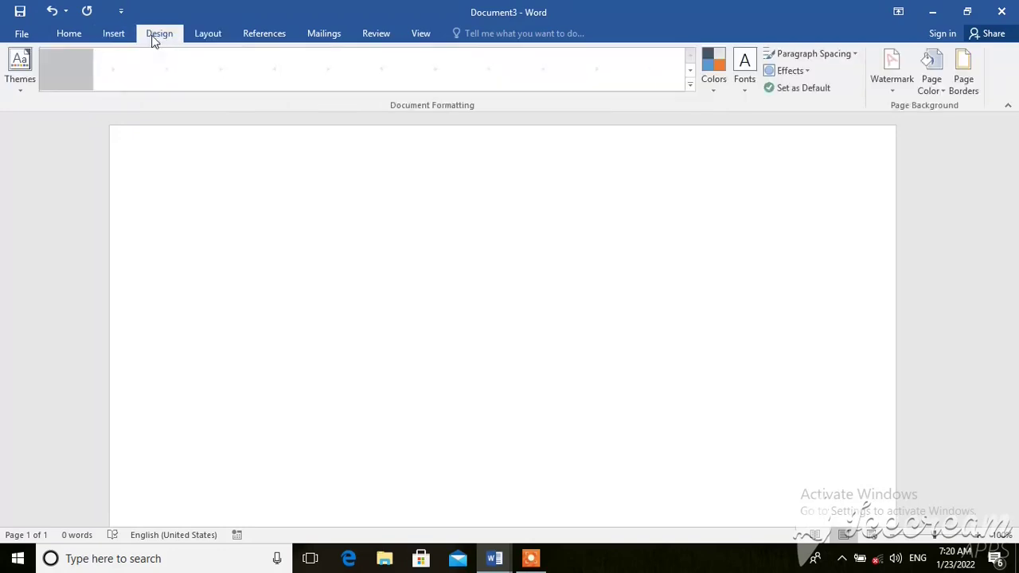
pyautogui.click(963, 76)
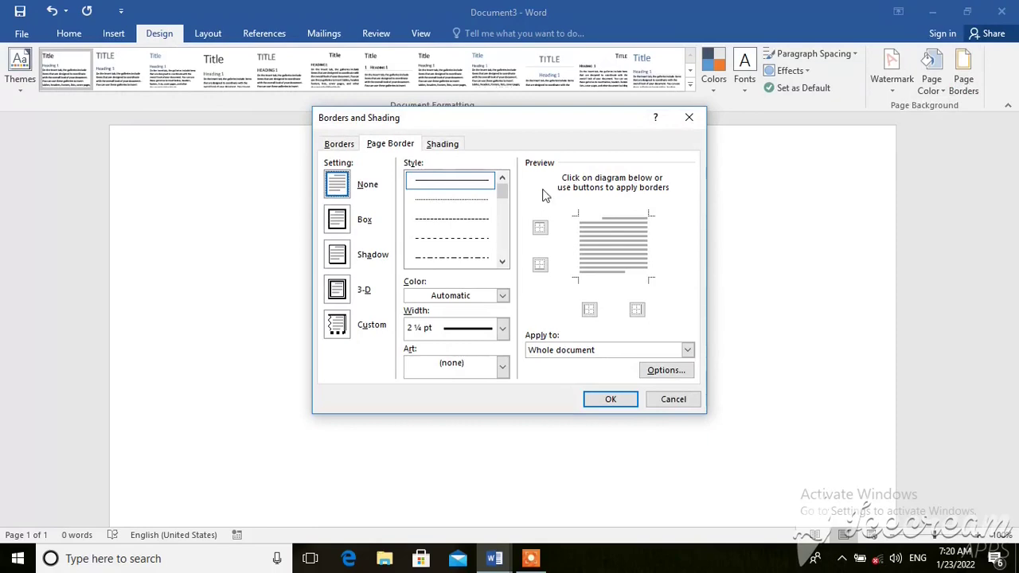
pyautogui.click(336, 222)
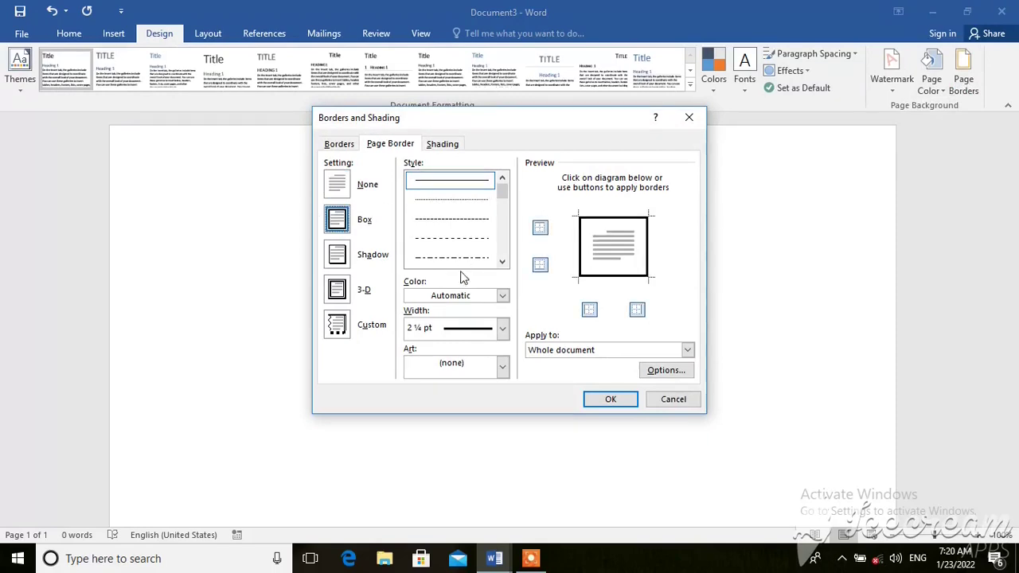
pyautogui.click(476, 186)
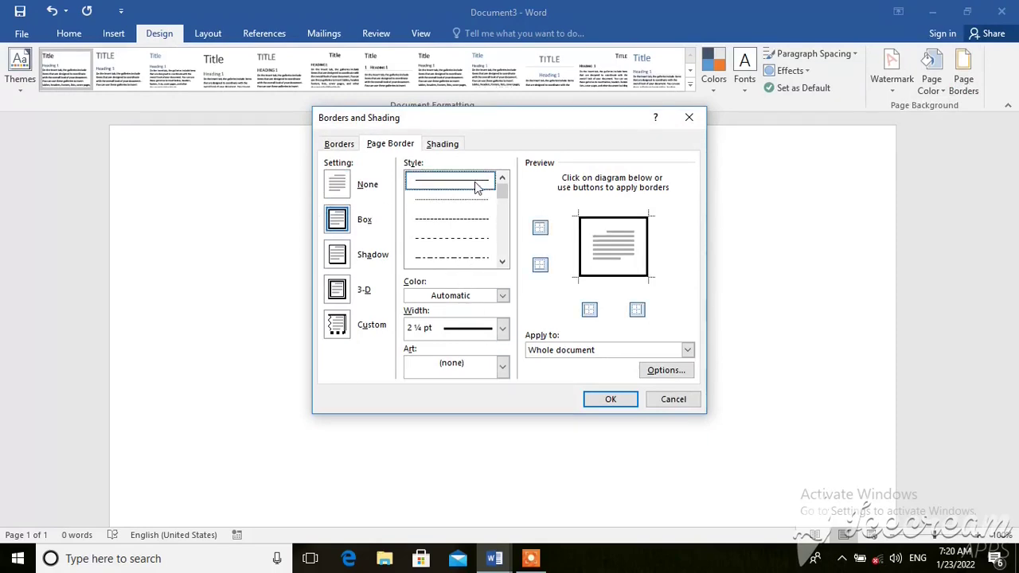
pyautogui.click(610, 399)
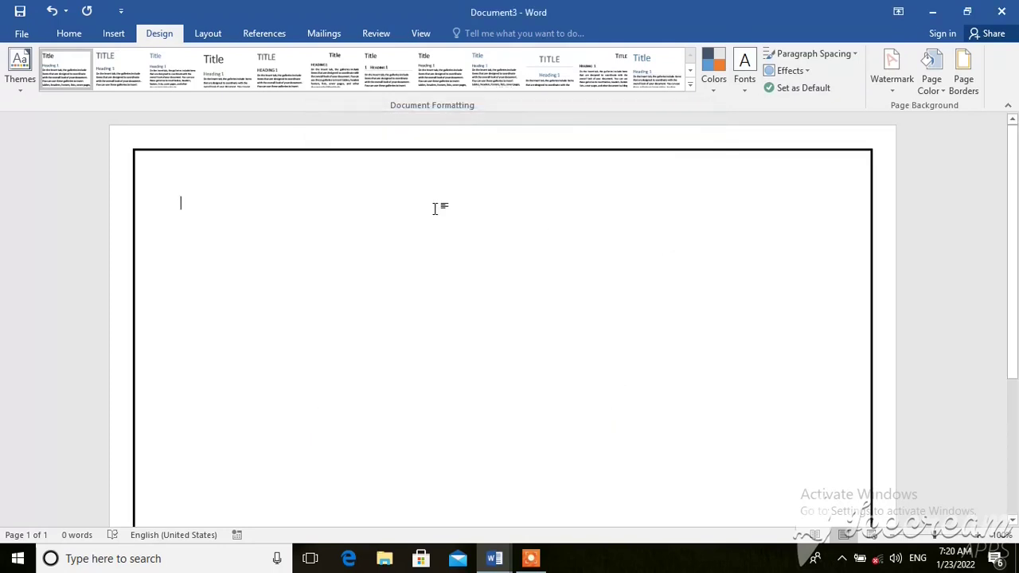
# - Draw a blue rectangle spanning the top of the page
pyautogui.click(68, 33)
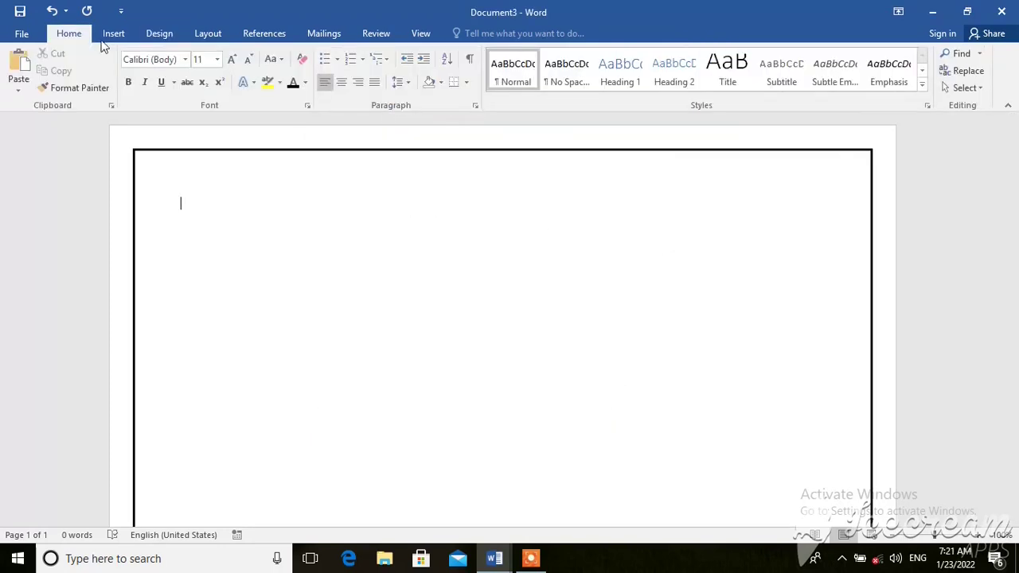
pyautogui.click(113, 32)
pyautogui.click(209, 78)
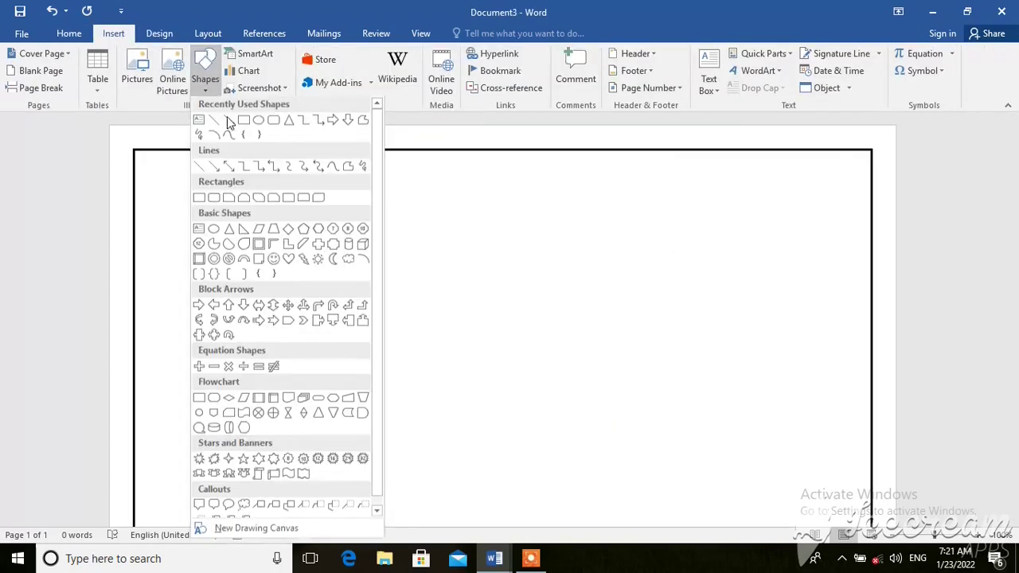
pyautogui.click(243, 121)
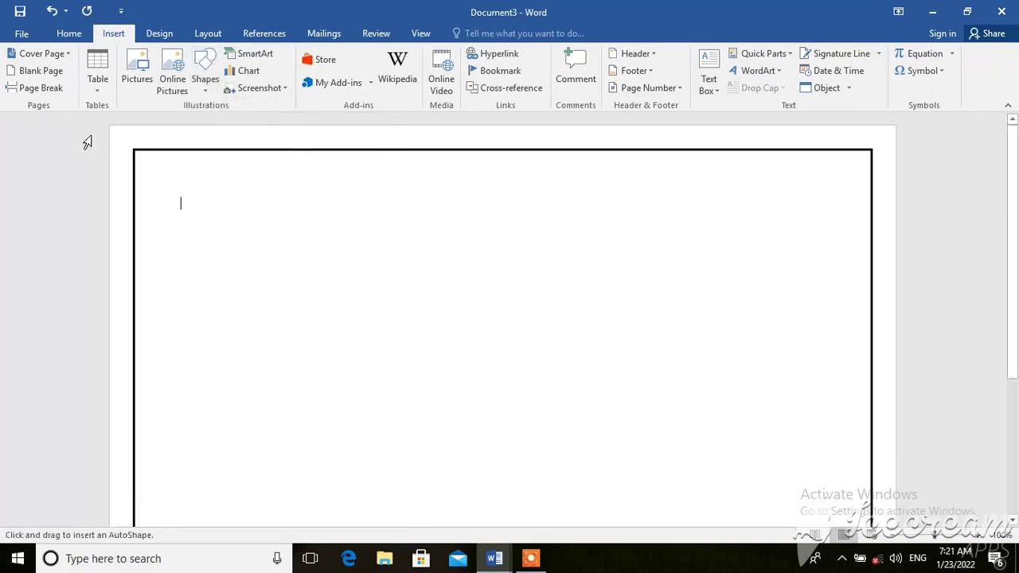
pyautogui.moveTo(108, 127)
pyautogui.mouseDown()
pyautogui.moveTo(851, 332)
pyautogui.moveTo(893, 305)
pyautogui.mouseUp()
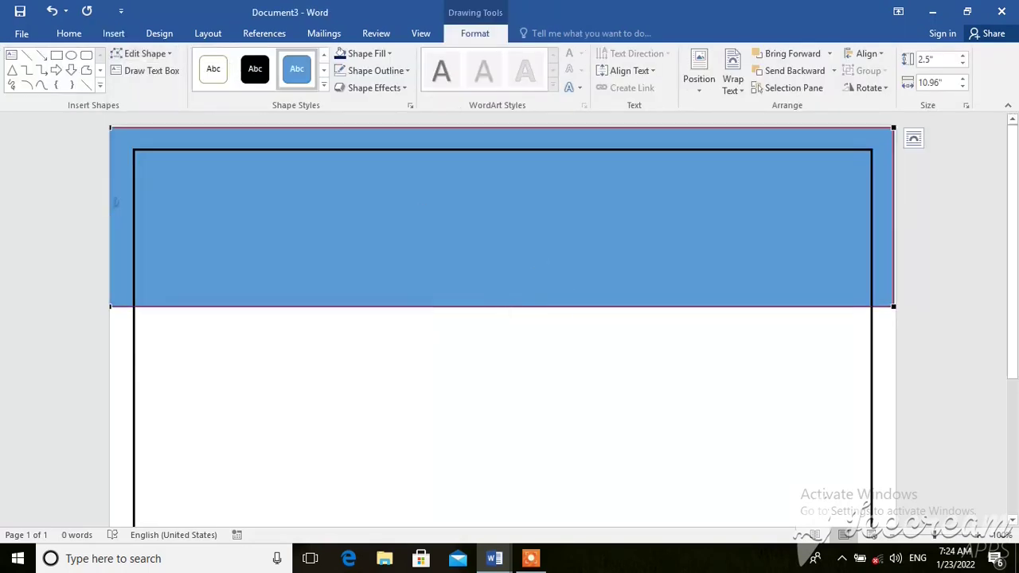
# - Add a midpoint to the rectangle's bottom edge, pull it down into a V, and nudge the banner up
pyautogui.rightClick(507, 307)
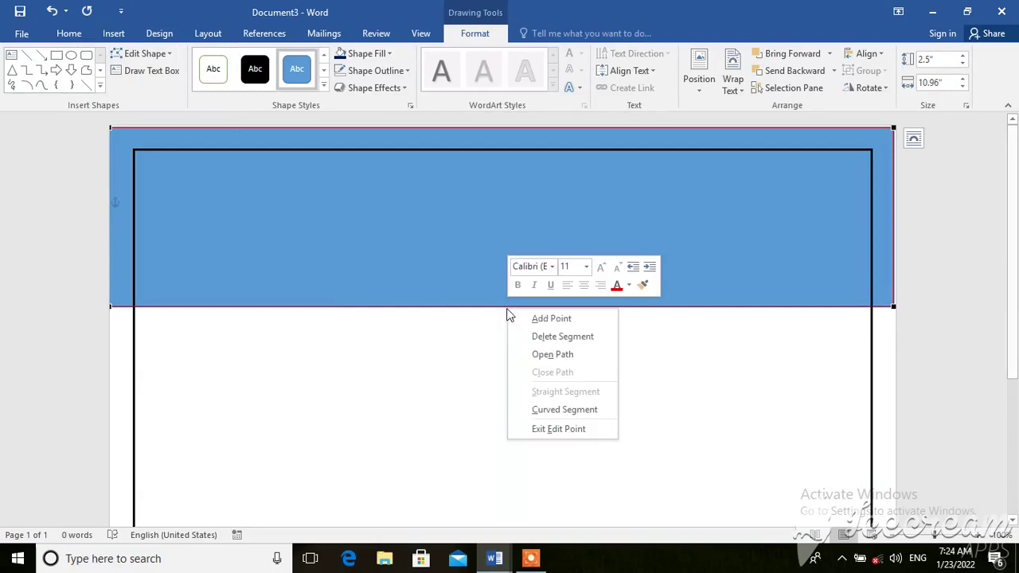
pyautogui.click(547, 320)
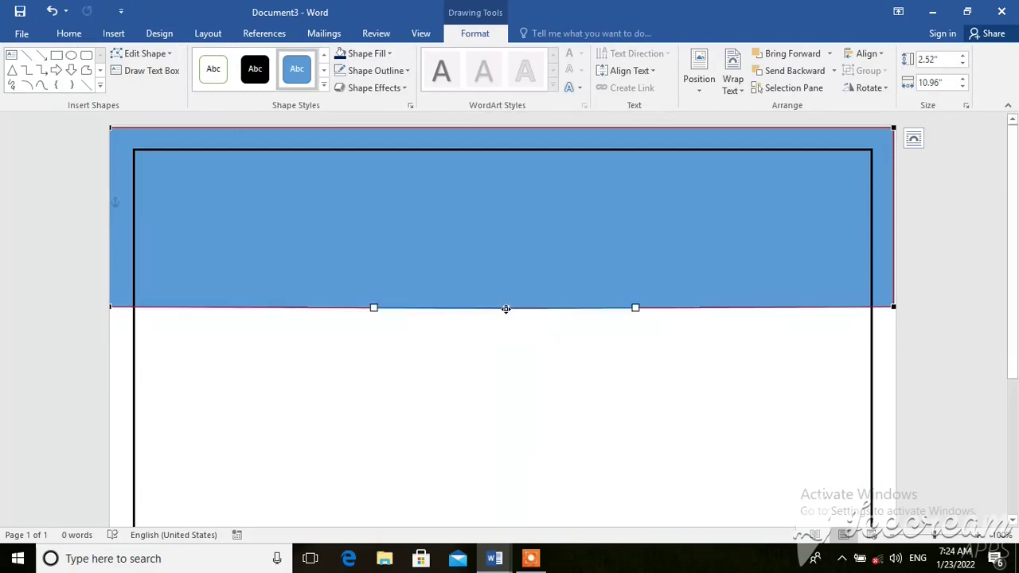
pyautogui.moveTo(507, 309); pyautogui.dragTo(510, 383)
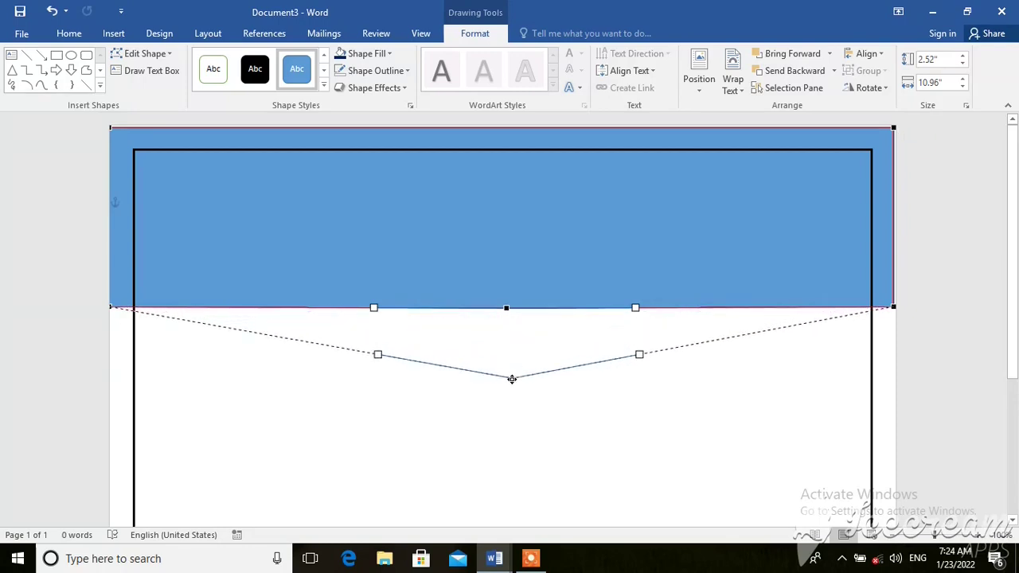
pyautogui.moveTo(509, 383); pyautogui.dragTo(508, 384)
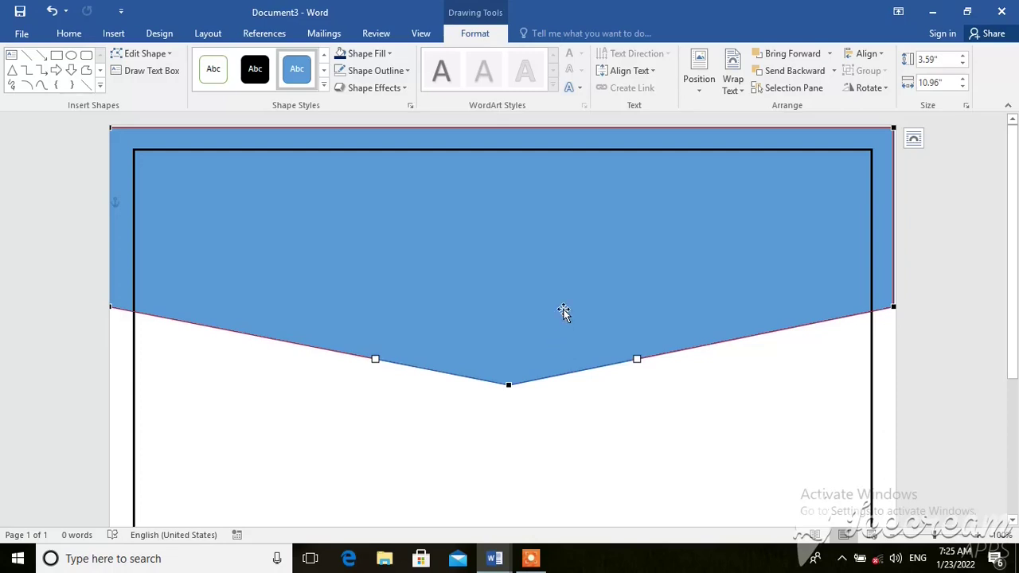
pyautogui.press('Up')
pyautogui.press('Up')
pyautogui.press('Up')
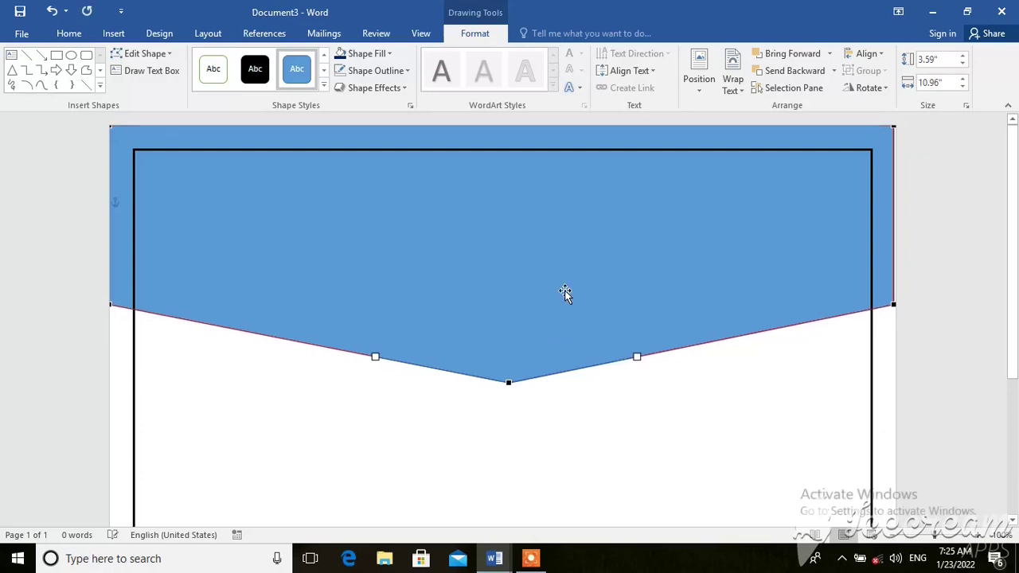
pyautogui.press('Up')
pyautogui.press('Up')
pyautogui.press('Up')
pyautogui.press('Up')
pyautogui.press('Up')
pyautogui.press('Up')
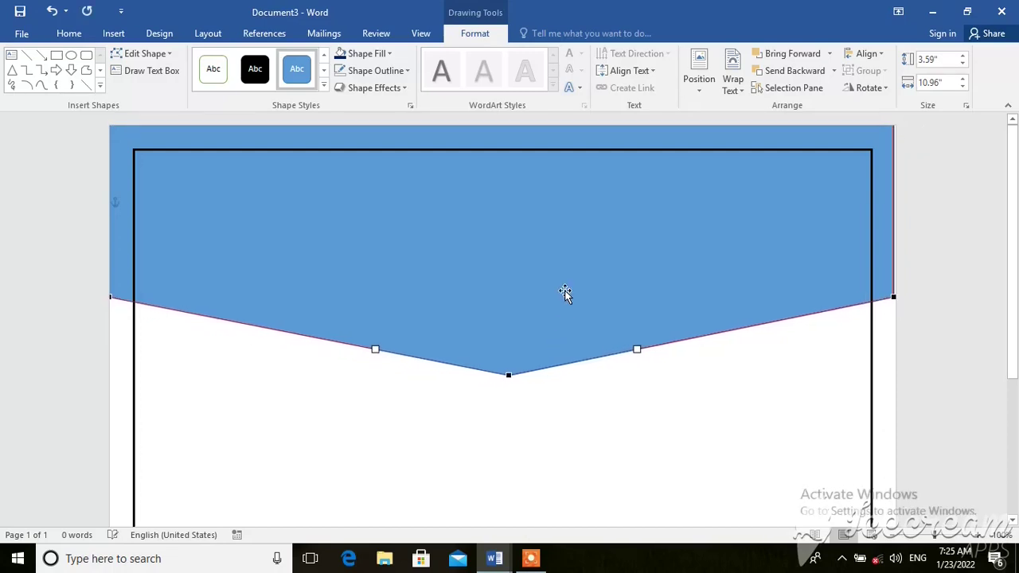
pyautogui.press('Up')
pyautogui.press('Up')
pyautogui.press('Up')
pyautogui.press('Up')
pyautogui.press('Up')
pyautogui.press('Up')
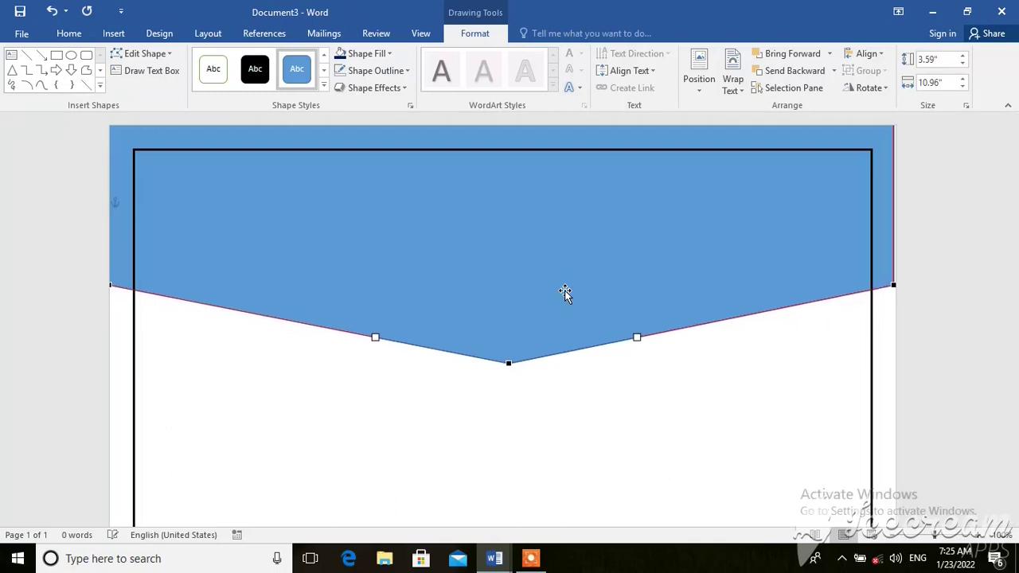
pyautogui.press('Up')
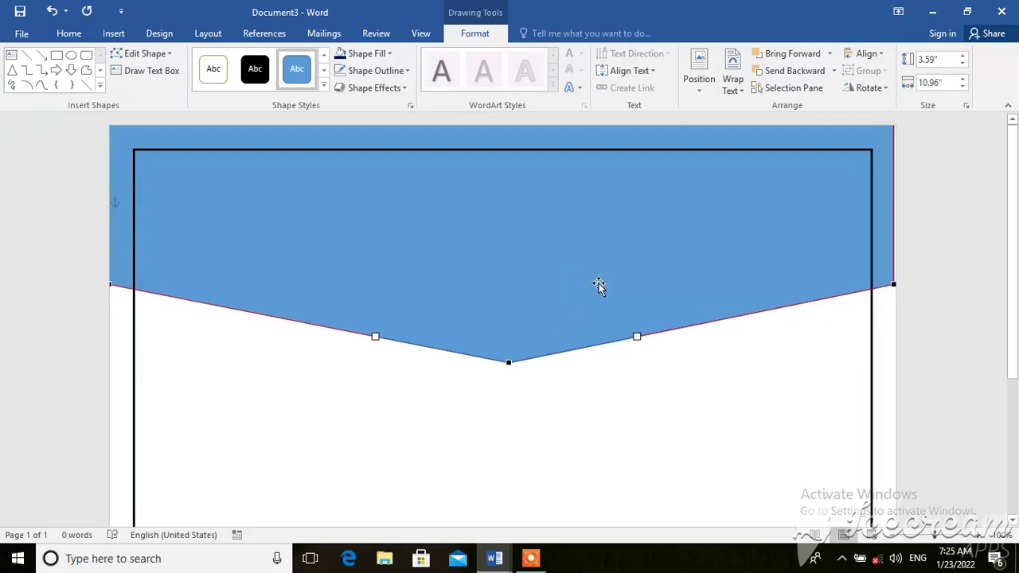
# - Fill the copied banner shape black, shift it left and up, and send it behind the blue banner
pyautogui.click(601, 291)
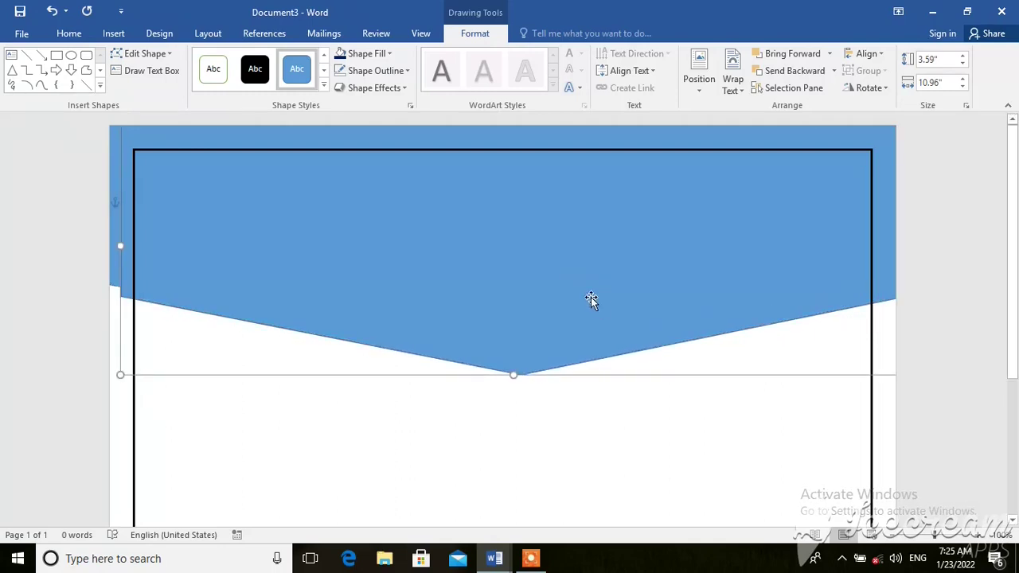
pyautogui.click(255, 69)
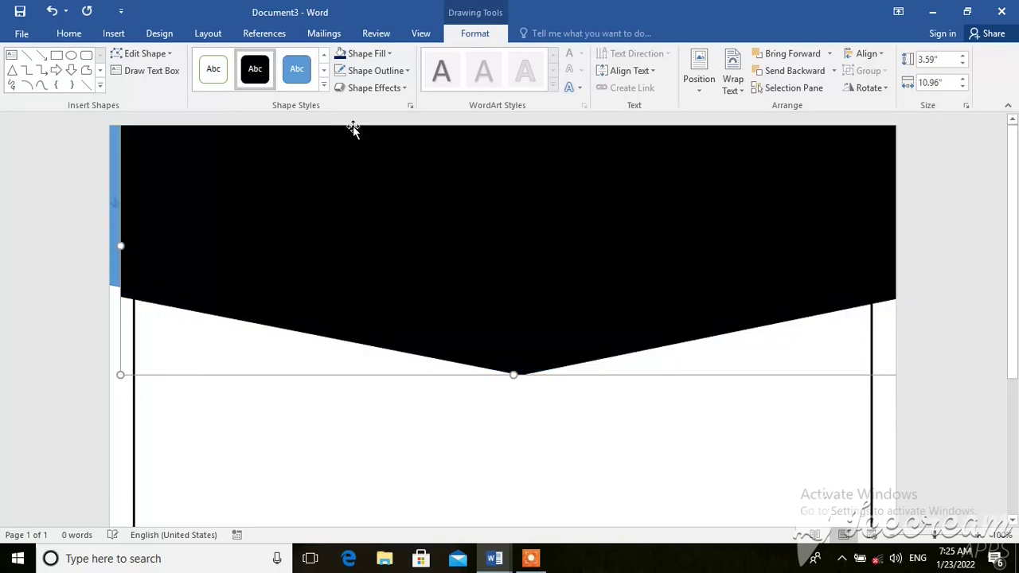
pyautogui.press('Left')
pyautogui.press('Left')
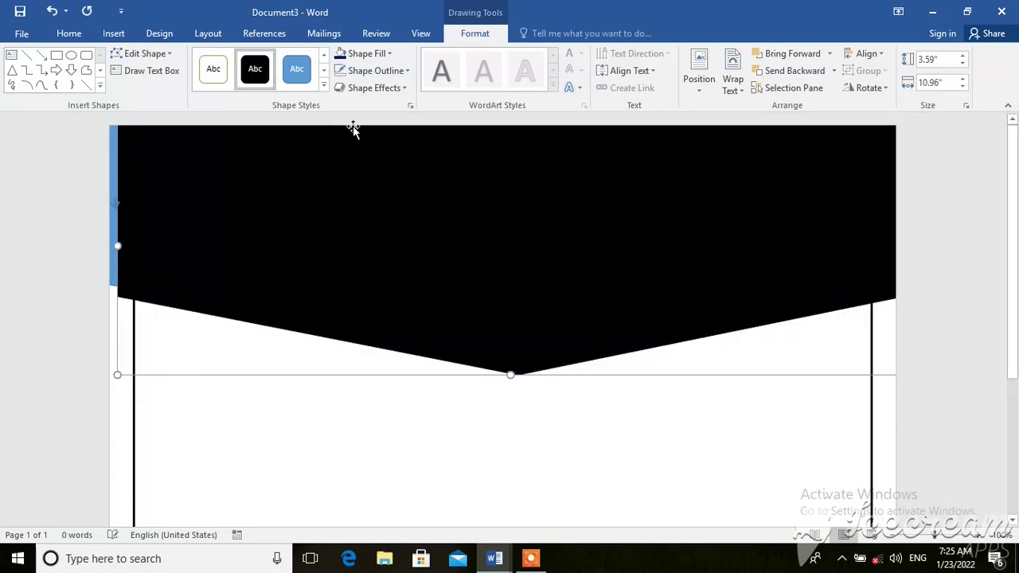
pyautogui.press('Left')
pyautogui.press('Left')
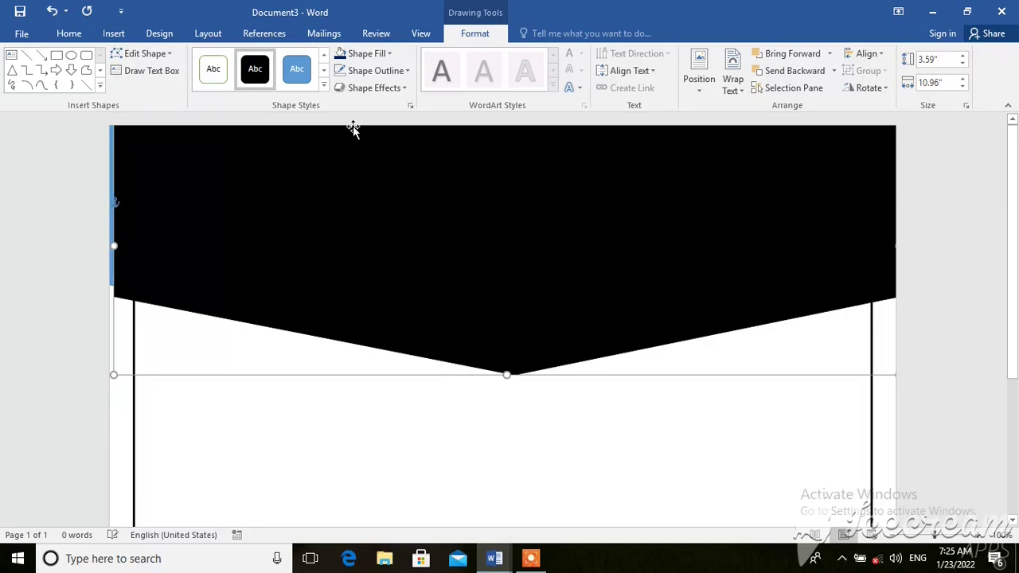
pyautogui.press('Left')
pyautogui.press('Left')
pyautogui.press('Left')
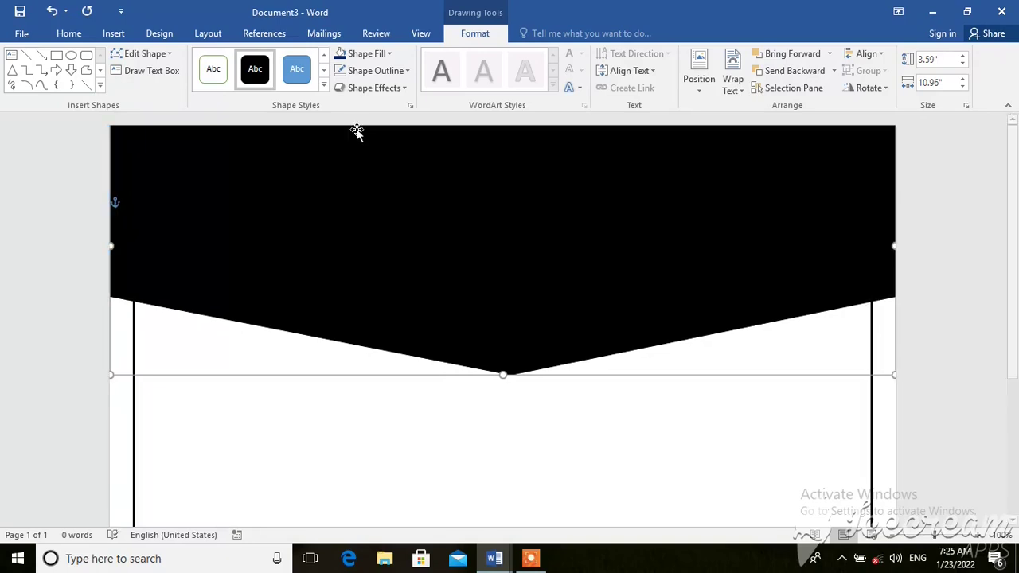
pyautogui.click(796, 70)
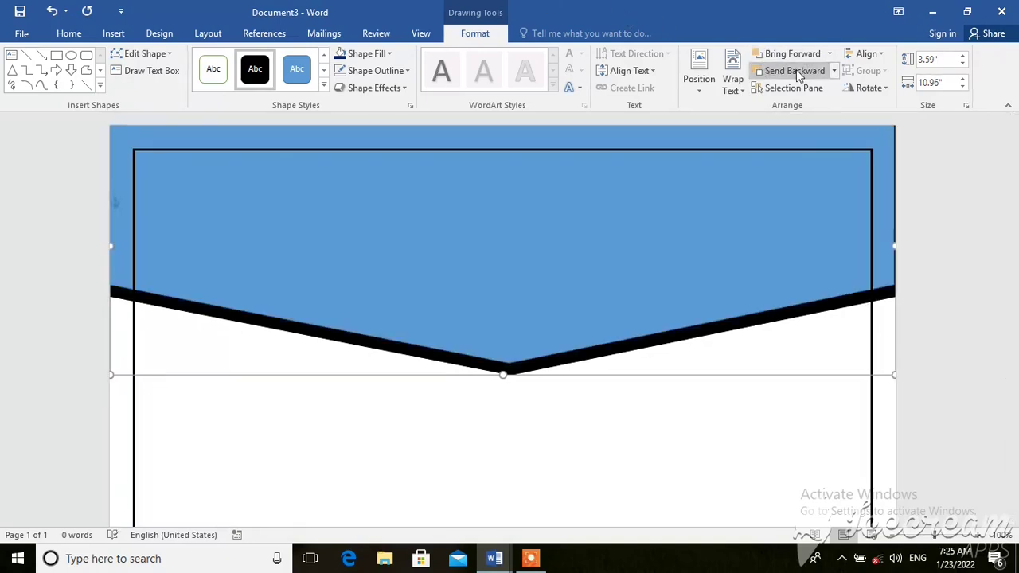
pyautogui.press('Up')
pyautogui.press('Up')
pyautogui.press('Up')
pyautogui.press('Up')
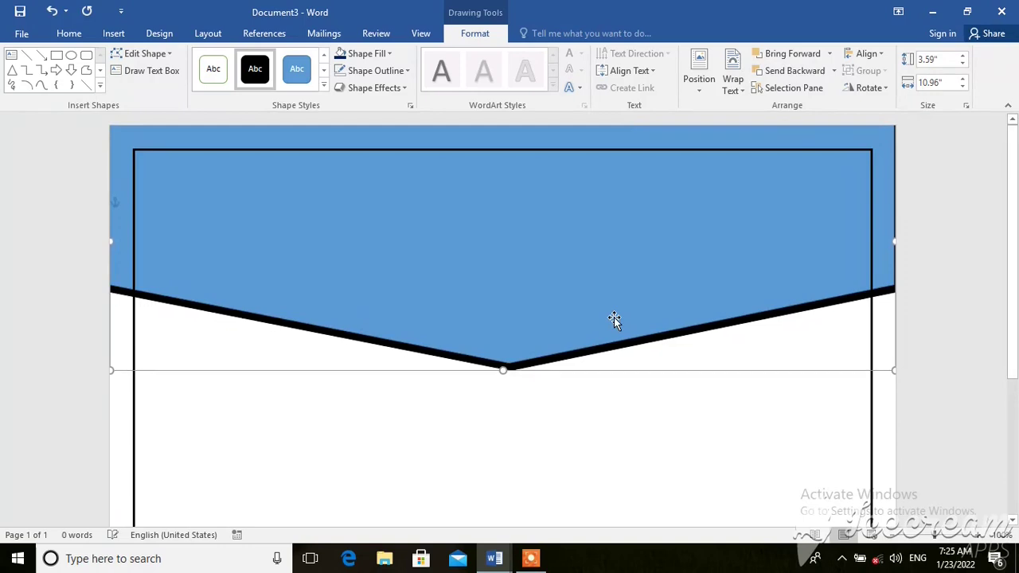
pyautogui.press('Up')
pyautogui.press('Up')
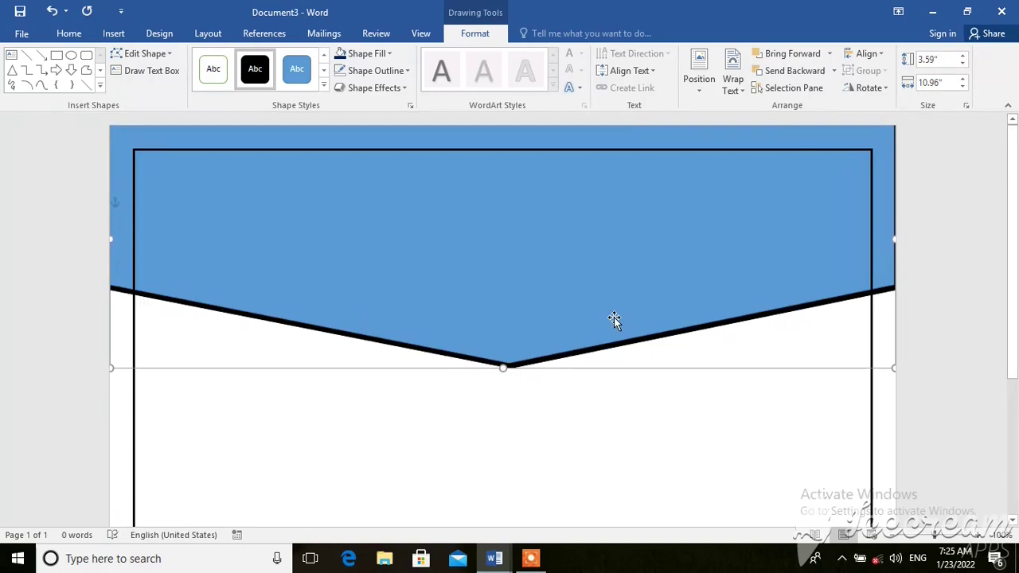
# - Set the banner to No Outline and fill it dark green
pyautogui.click(395, 71)
pyautogui.click(389, 232)
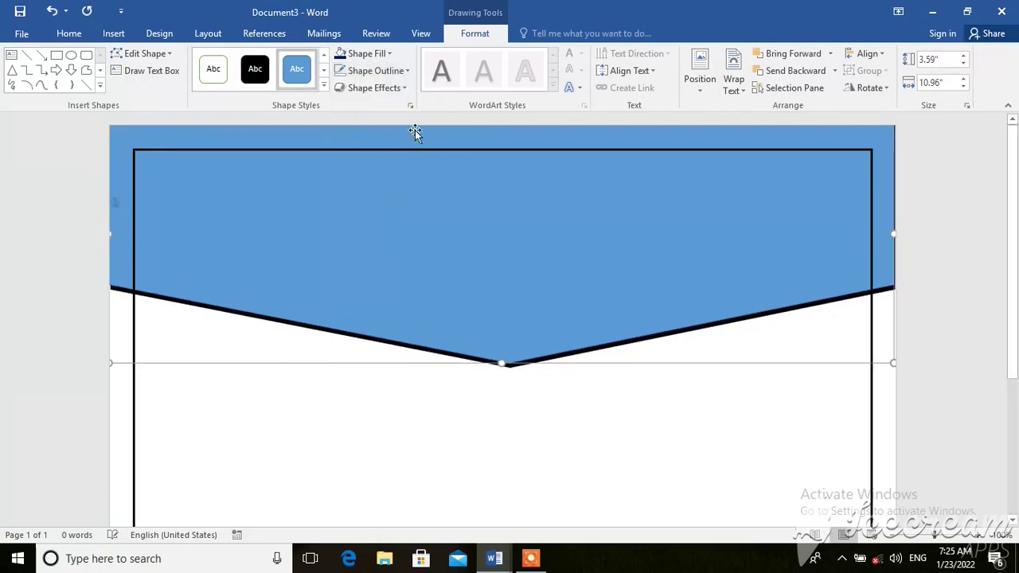
pyautogui.click(388, 71)
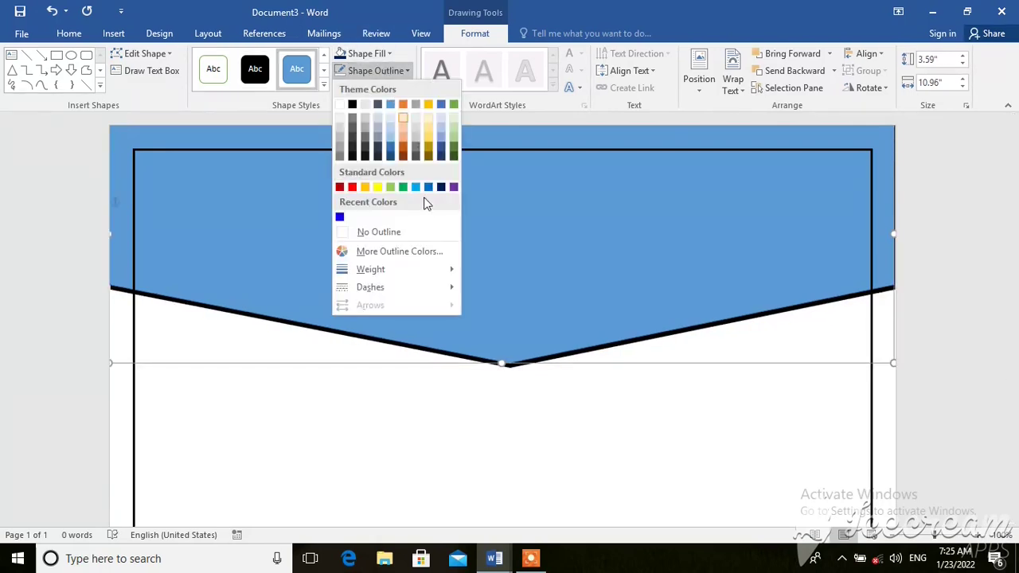
pyautogui.click(373, 235)
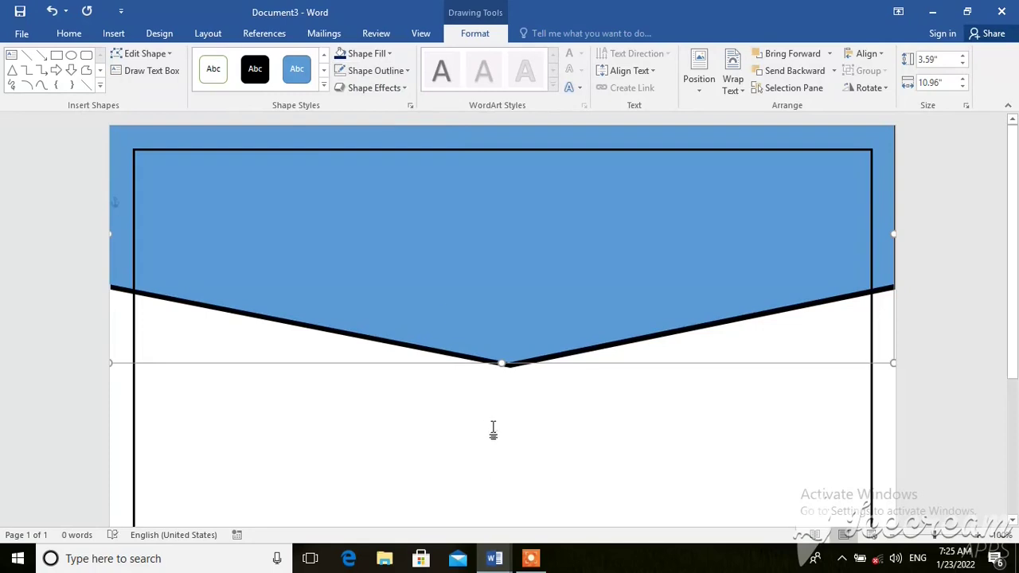
pyautogui.click(387, 53)
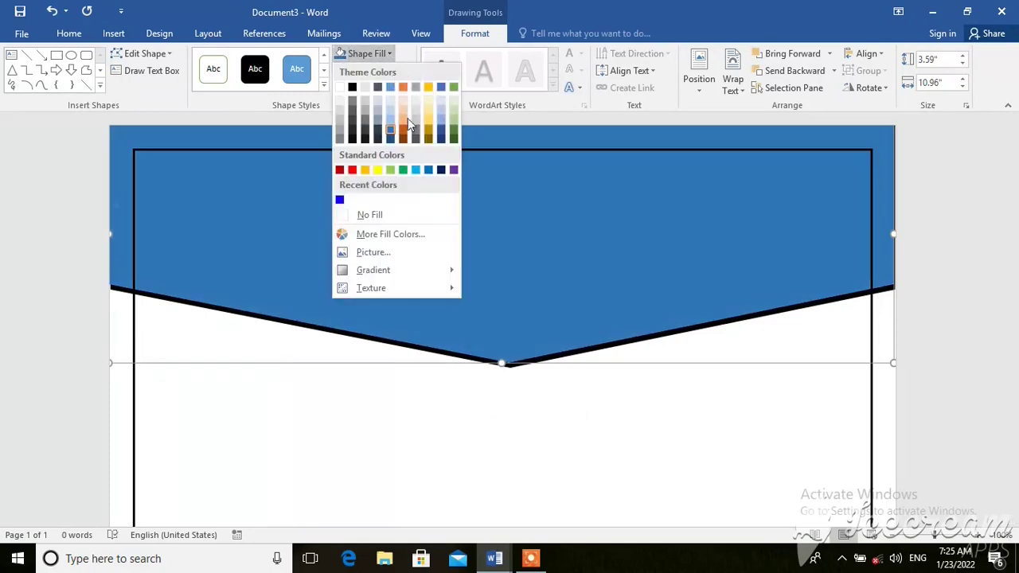
pyautogui.click(452, 135)
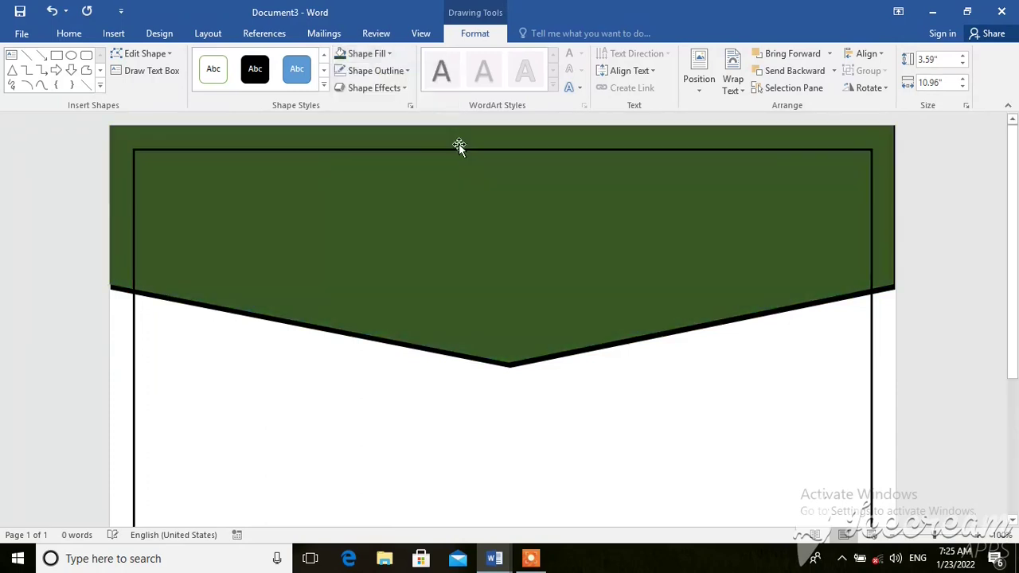
pyautogui.hotkey('alt', 'n')
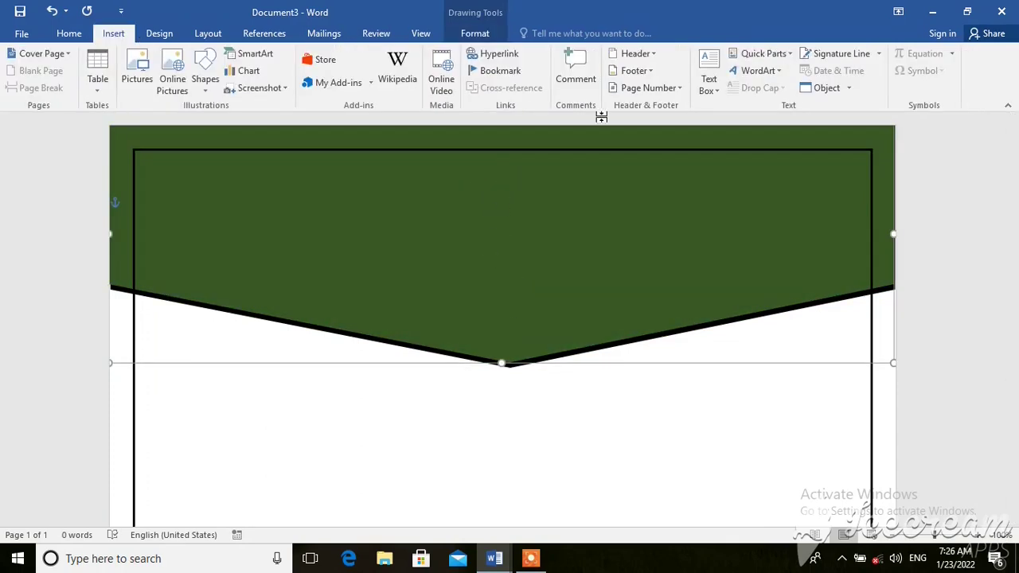
# - Insert first-style WordArt reading 'THE PEAK PUBLIC SCHOOL' and position it near the banner's top centre
pyautogui.click(744, 73)
pyautogui.click(747, 100)
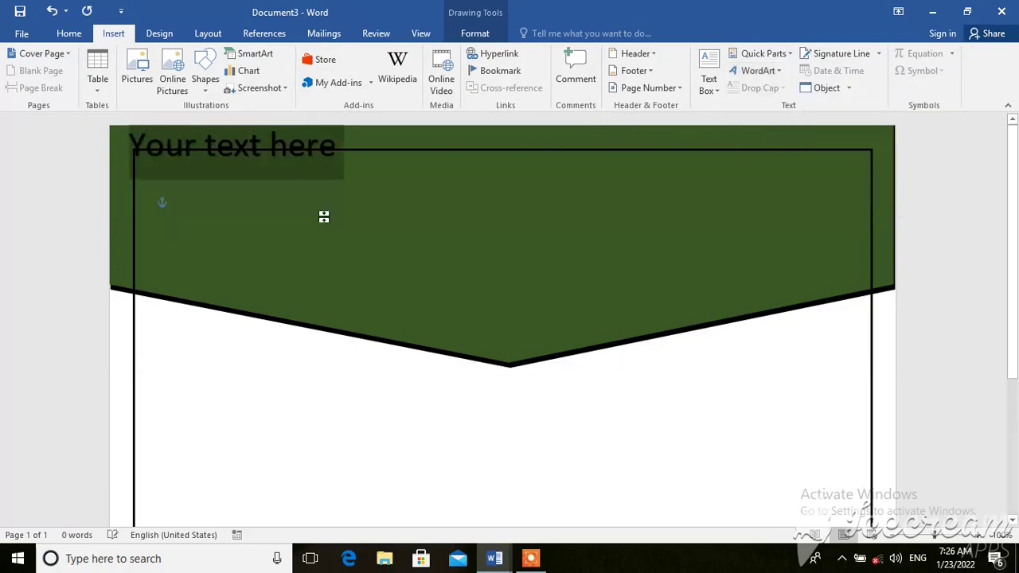
pyautogui.write('TH')
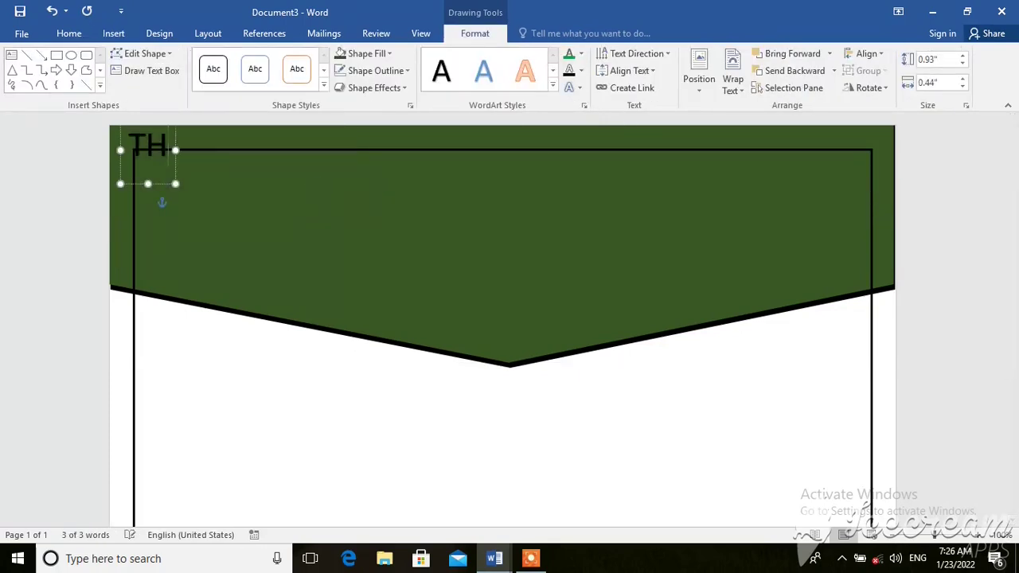
pyautogui.write('E PEAK')
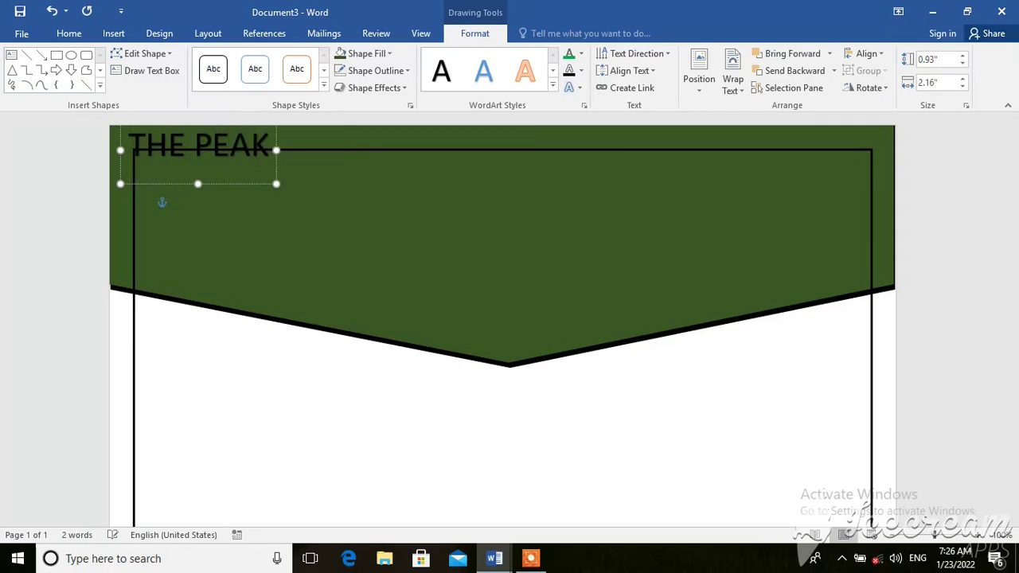
pyautogui.write(' PUBL')
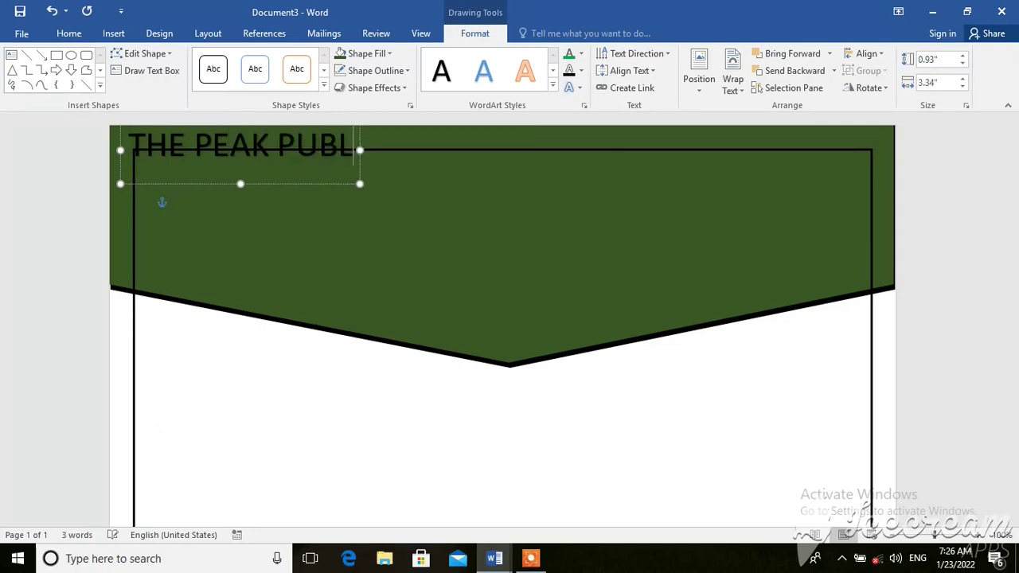
pyautogui.write('IC SC')
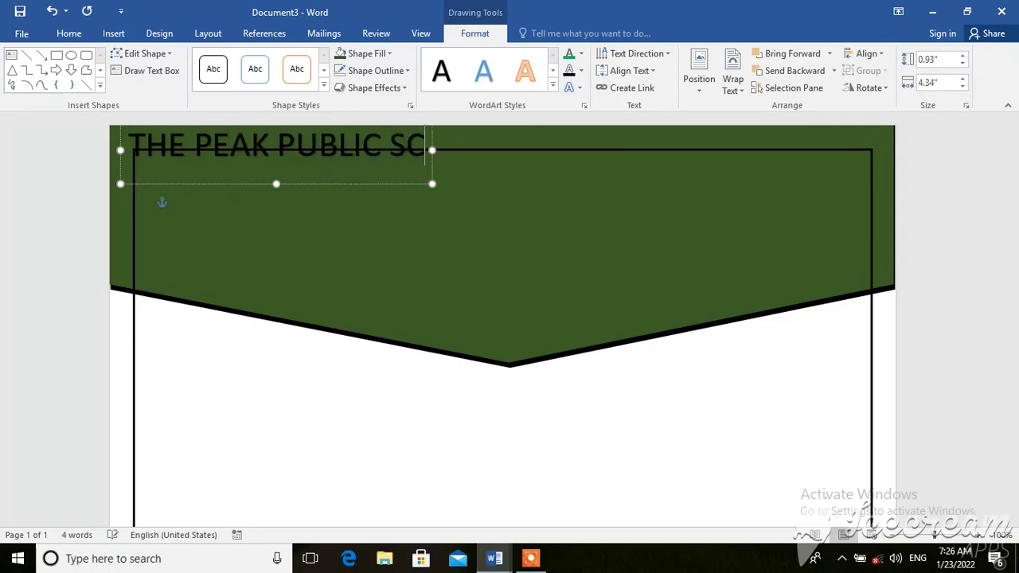
pyautogui.write('HOOL')
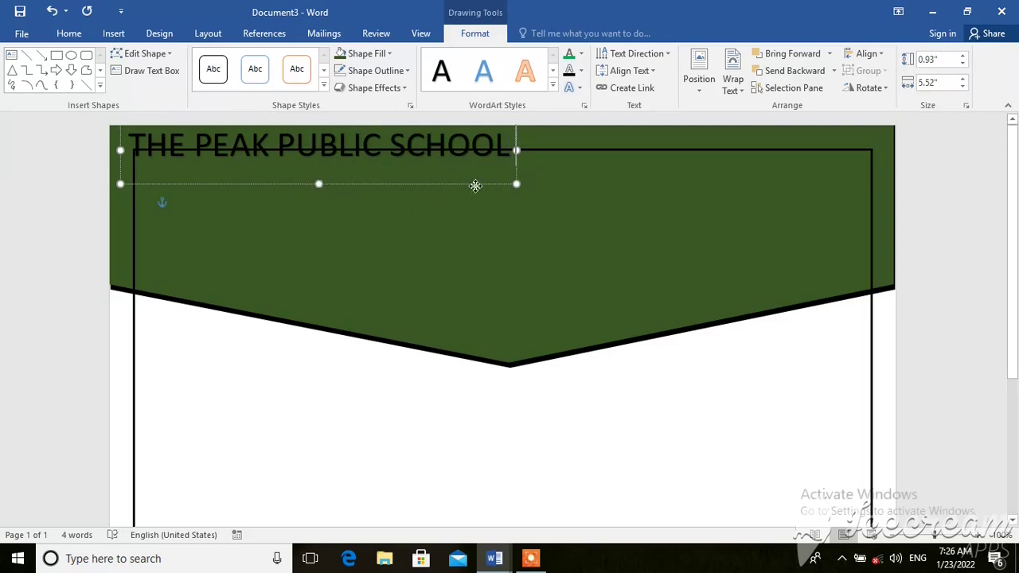
pyautogui.moveTo(429, 182); pyautogui.dragTo(606, 218)
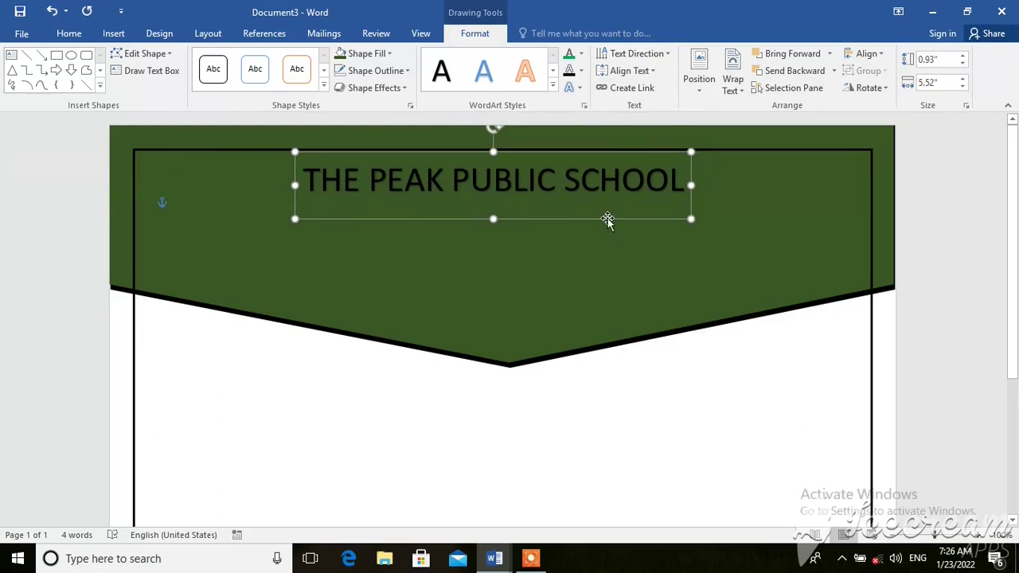
pyautogui.moveTo(606, 218); pyautogui.dragTo(606, 218)
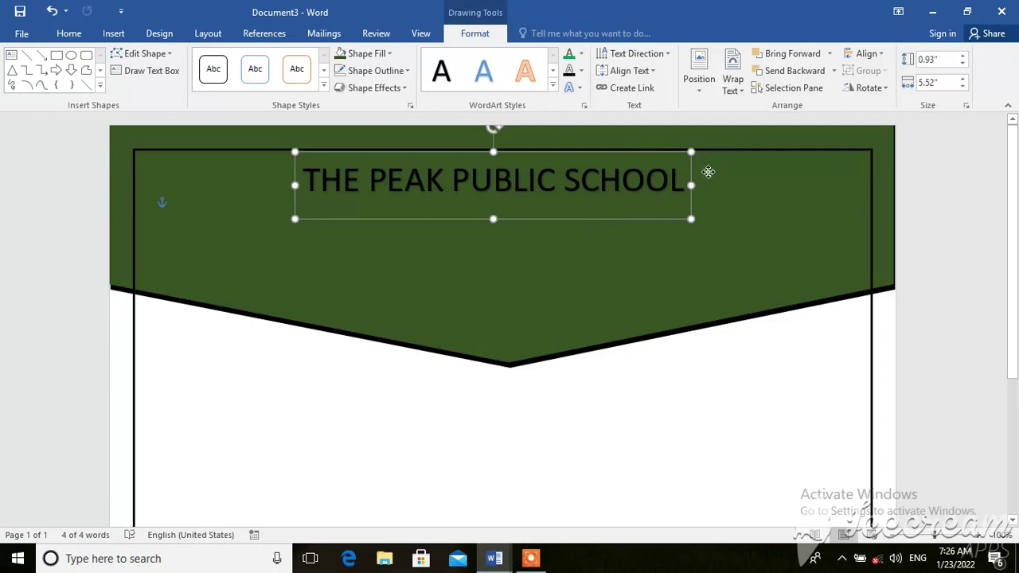
pyautogui.moveTo(693, 173)
pyautogui.mouseDown()
pyautogui.moveTo(749, 173)
pyautogui.moveTo(366, 195)
pyautogui.mouseUp()
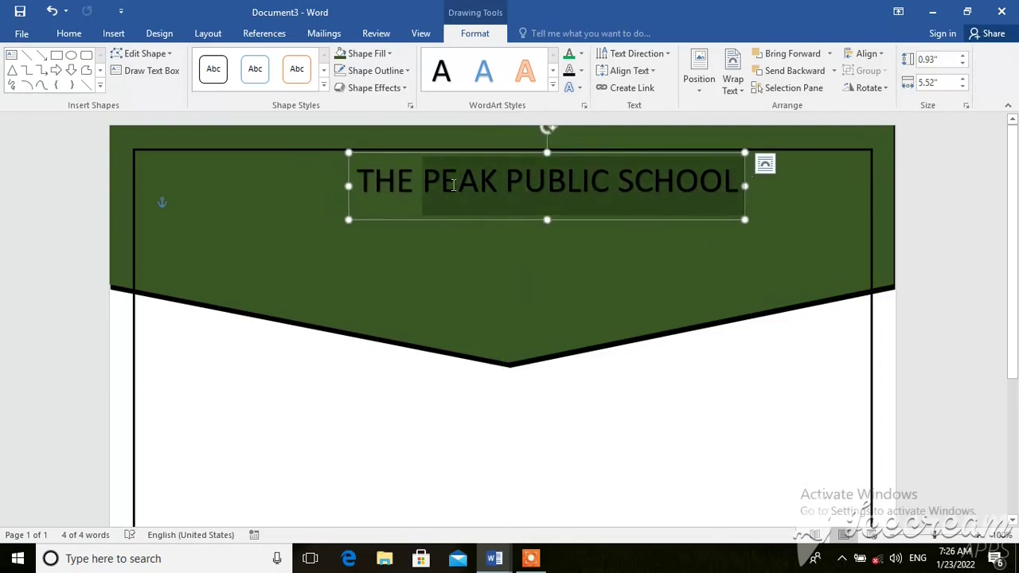
# - Make the school title bold in Old English Text MT and shift its box slightly left
pyautogui.hotkey('ctrl', 'b')
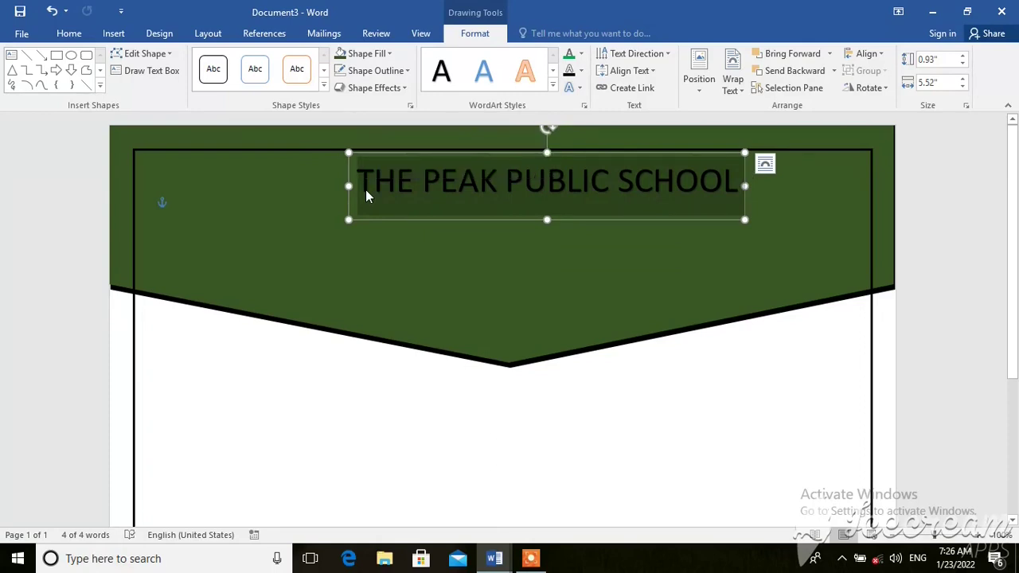
pyautogui.click(68, 32)
pyautogui.click(185, 60)
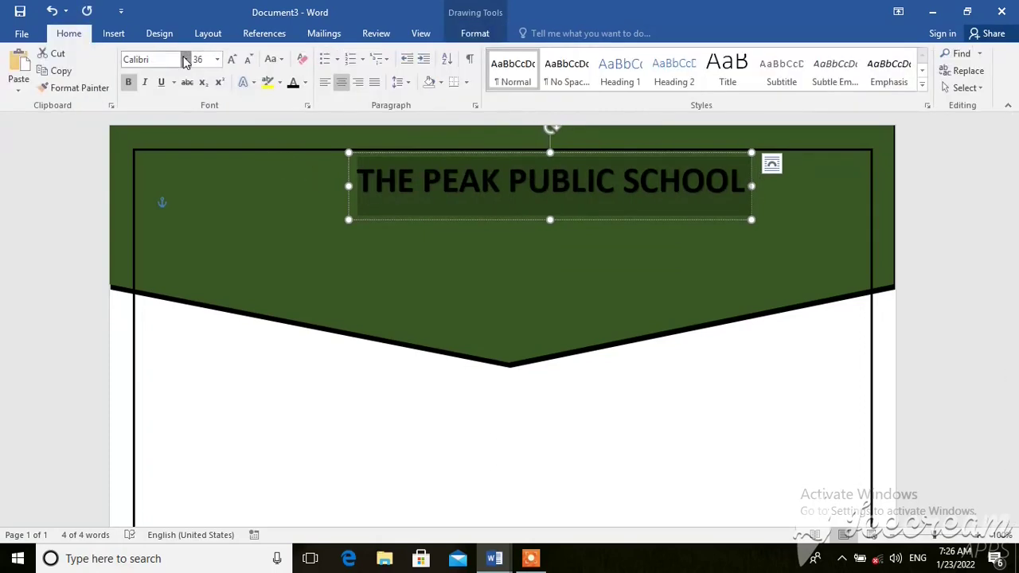
pyautogui.press('Down')
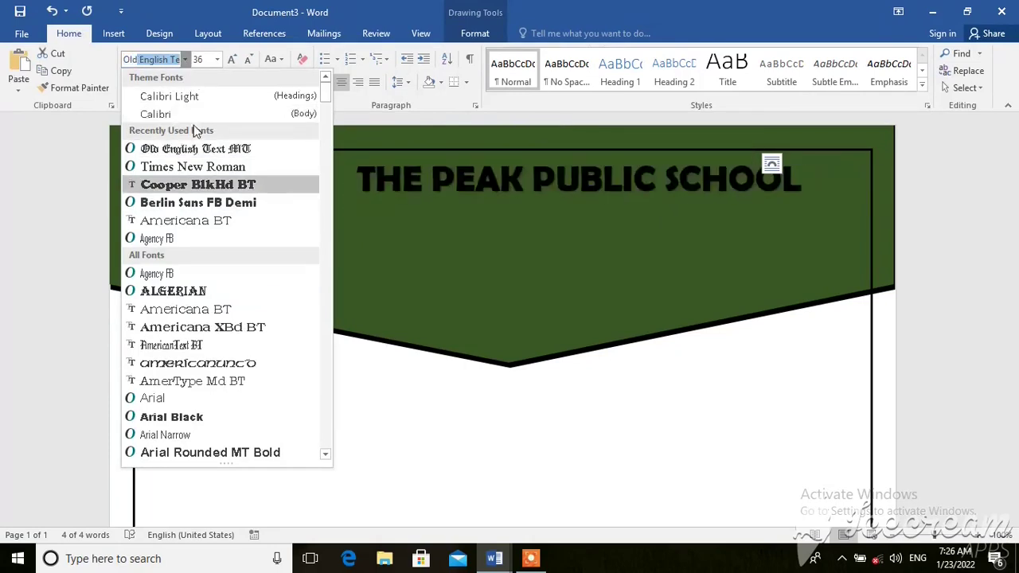
pyautogui.click(199, 149)
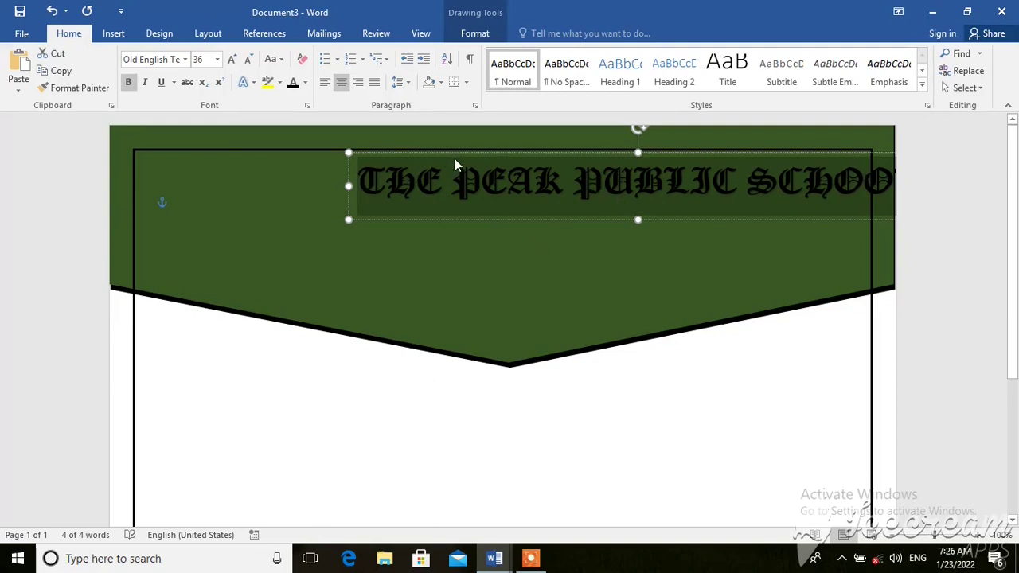
pyautogui.moveTo(455, 155); pyautogui.dragTo(390, 154)
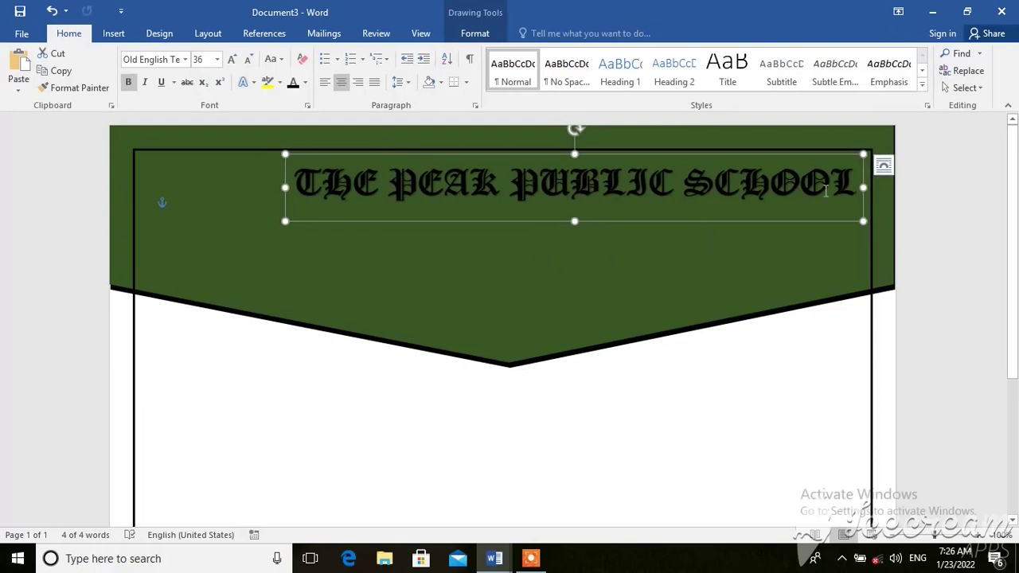
# - Colour the school title text white
pyautogui.moveTo(847, 188); pyautogui.dragTo(309, 193)
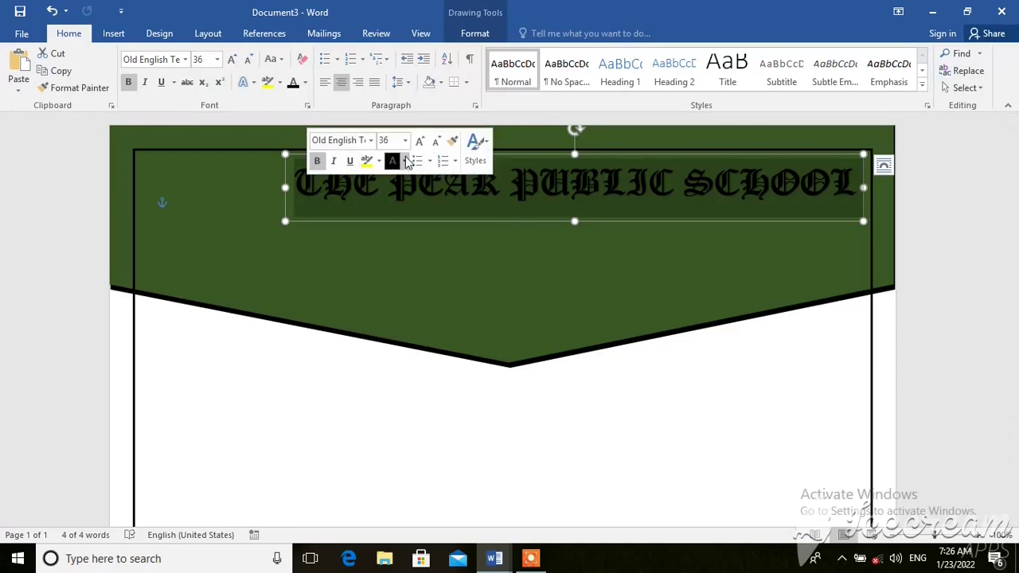
pyautogui.click(404, 161)
pyautogui.click(392, 212)
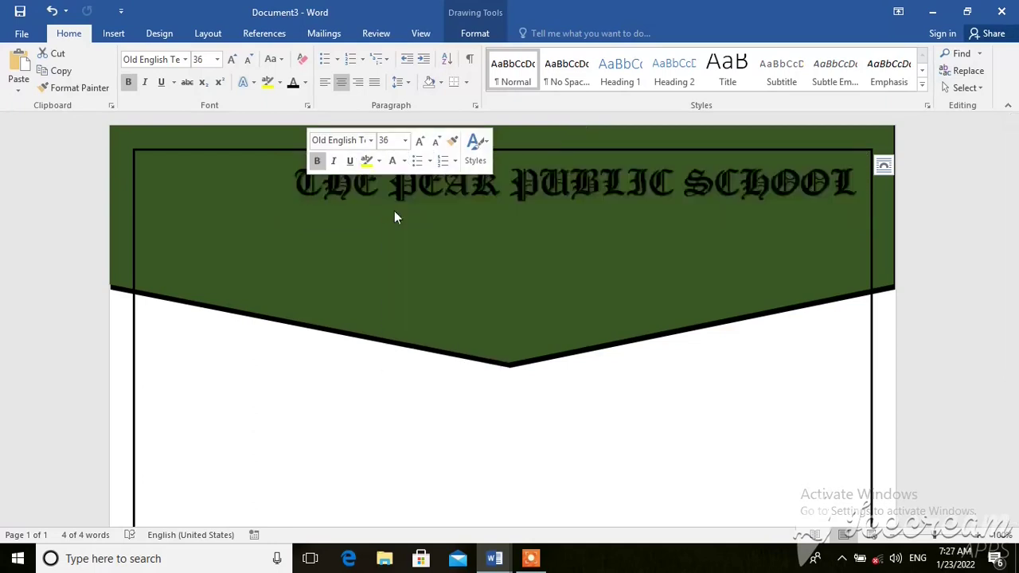
pyautogui.click(479, 244)
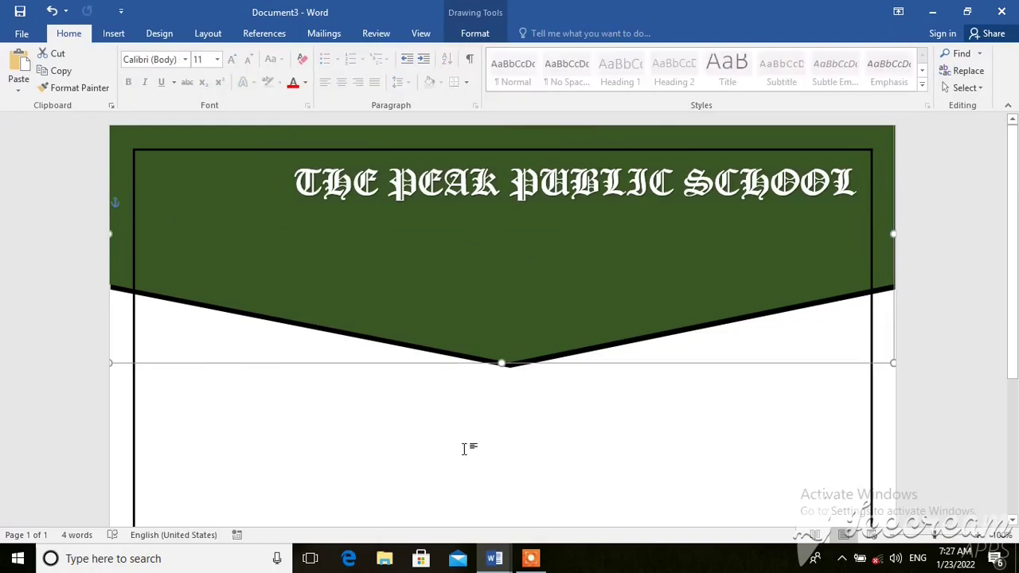
pyautogui.click(498, 558)
# - Copy the green 'Registerd under Education Govt Of Pakistan' box from Document1 and paste it below the title in Document3
pyautogui.click(446, 470)
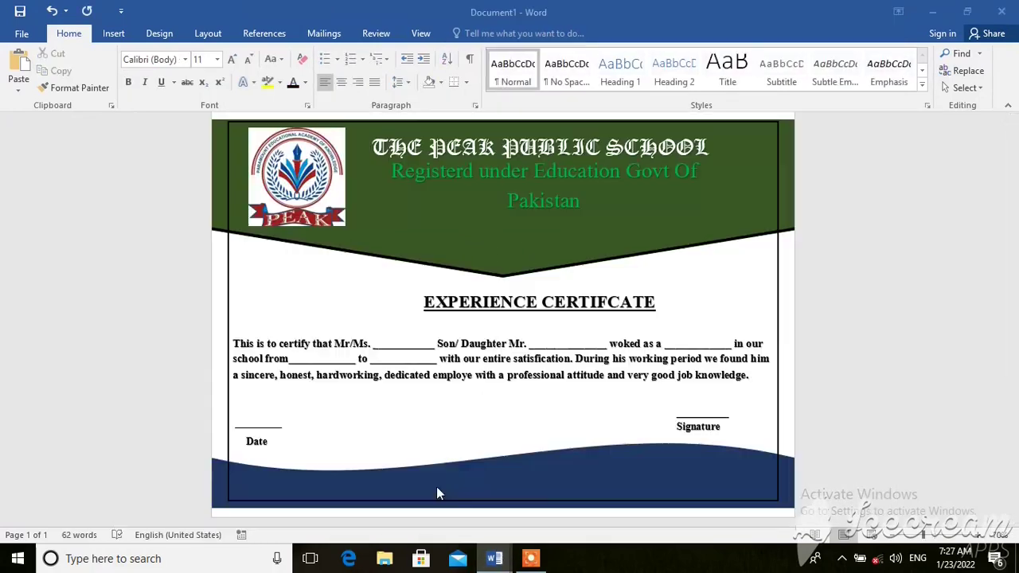
pyautogui.click(585, 201)
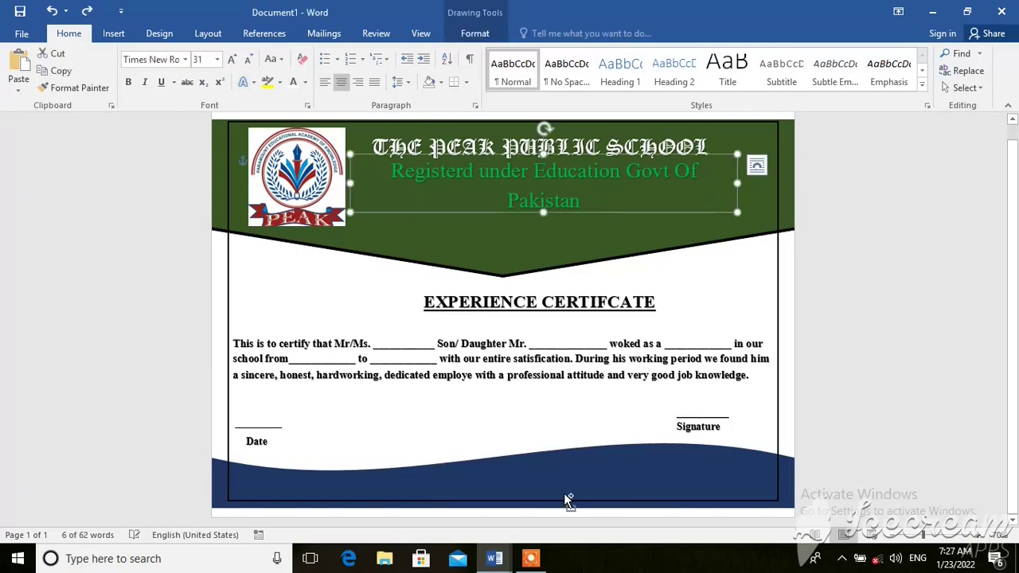
pyautogui.click(756, 165)
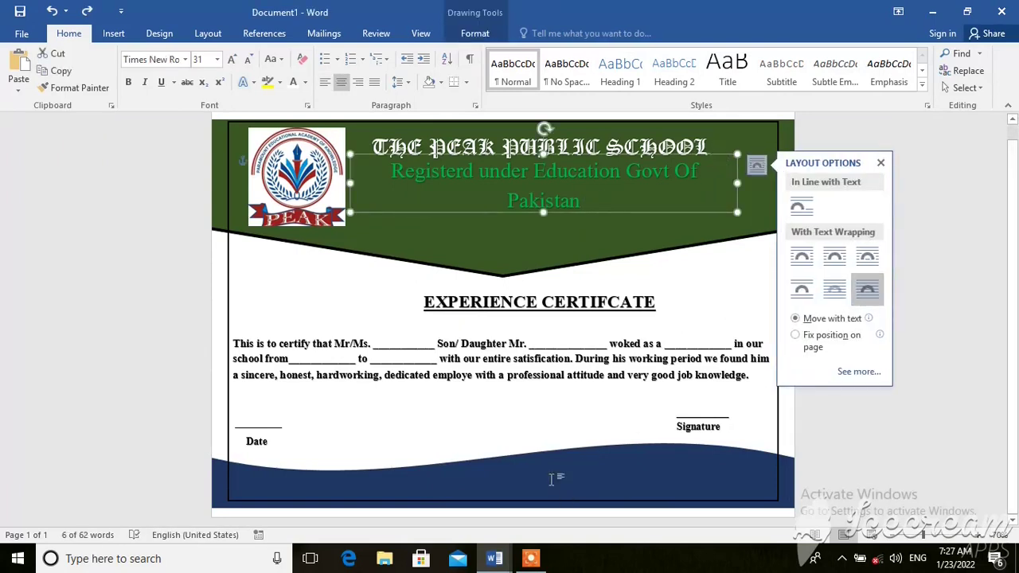
pyautogui.moveTo(503, 565)
pyautogui.click(580, 493)
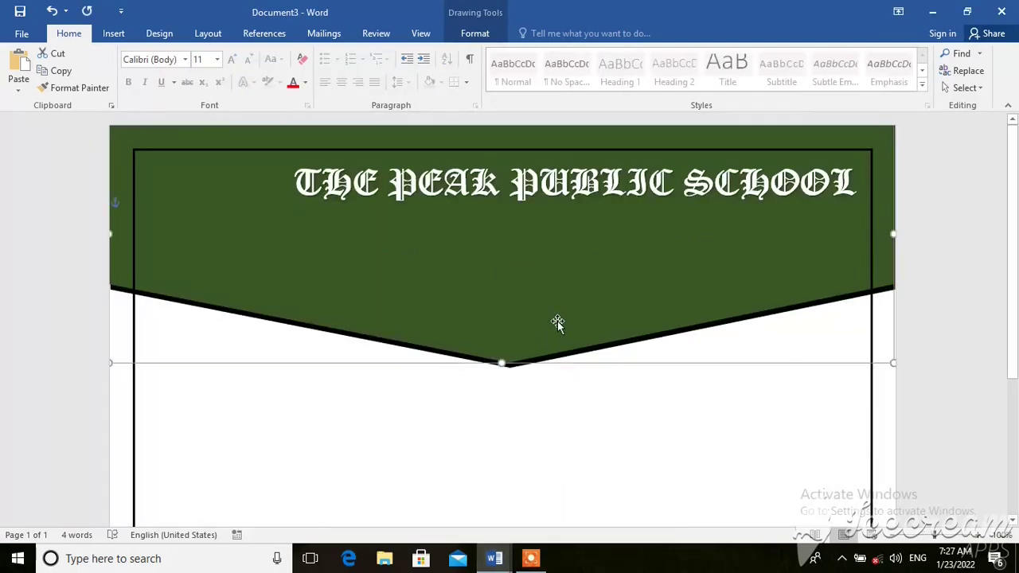
pyautogui.hotkey('ctrl', 'v')
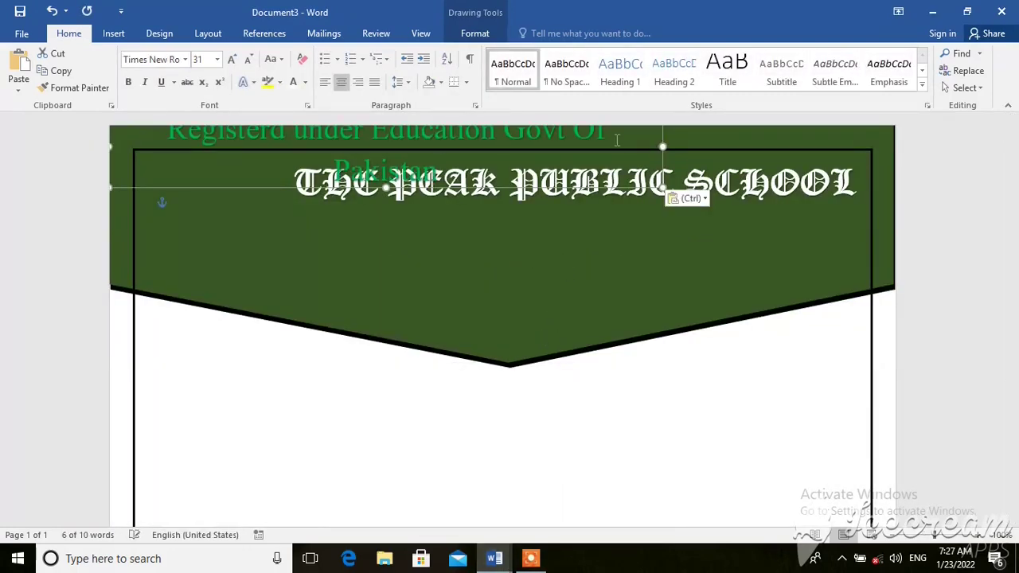
pyautogui.moveTo(660, 135); pyautogui.dragTo(794, 236)
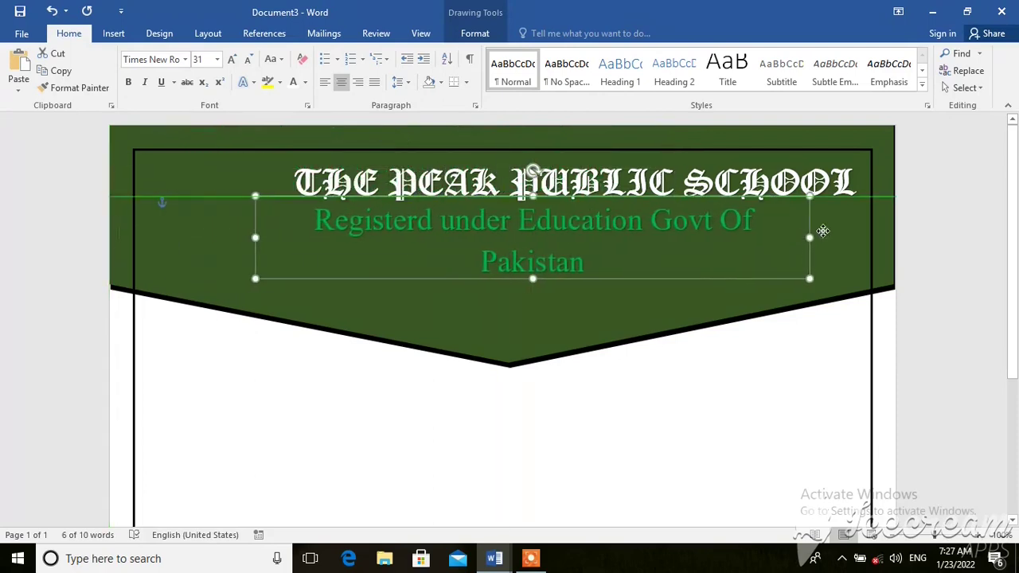
pyautogui.moveTo(794, 236); pyautogui.dragTo(855, 228)
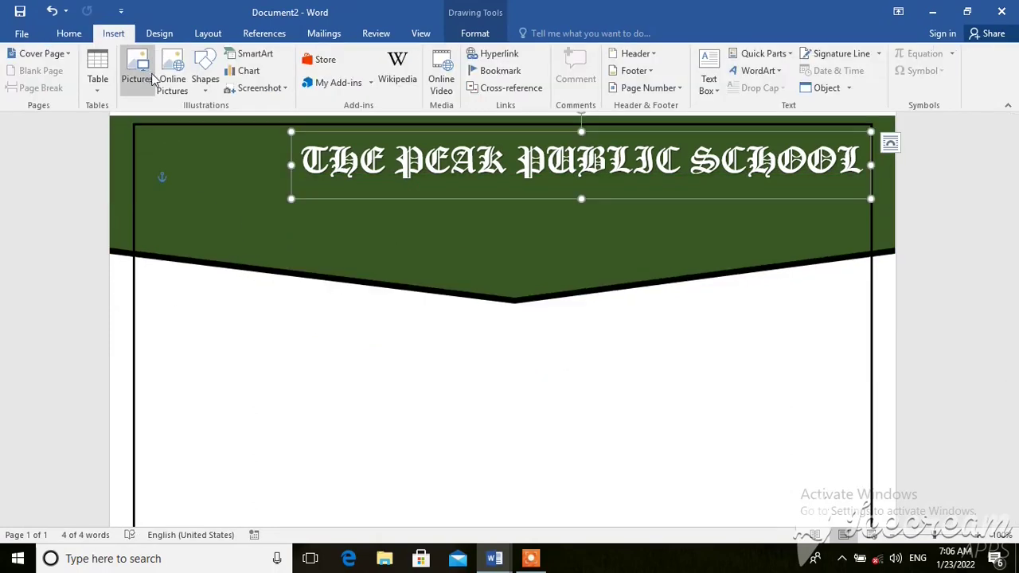
pyautogui.click(171, 78)
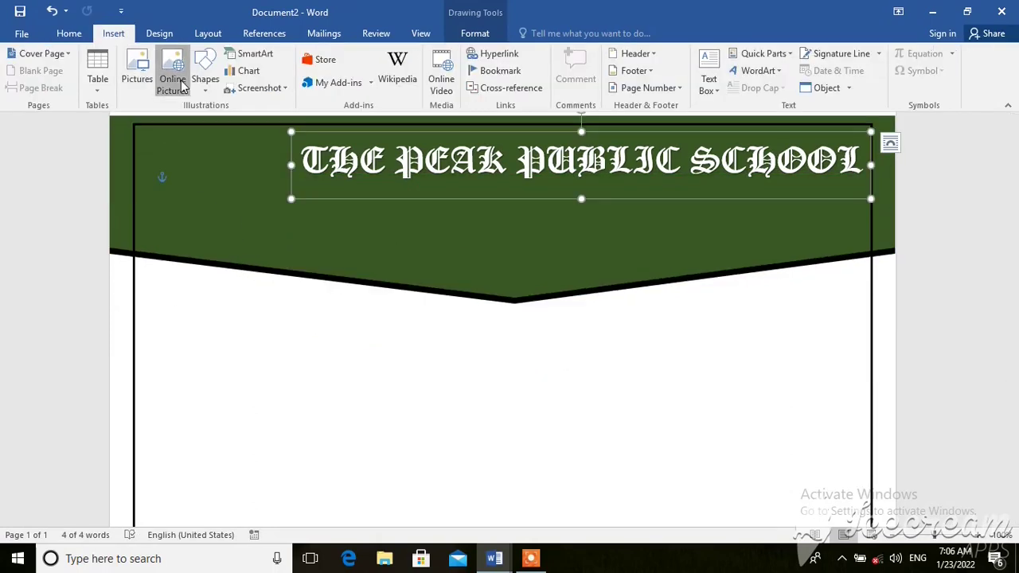
pyautogui.click(522, 315)
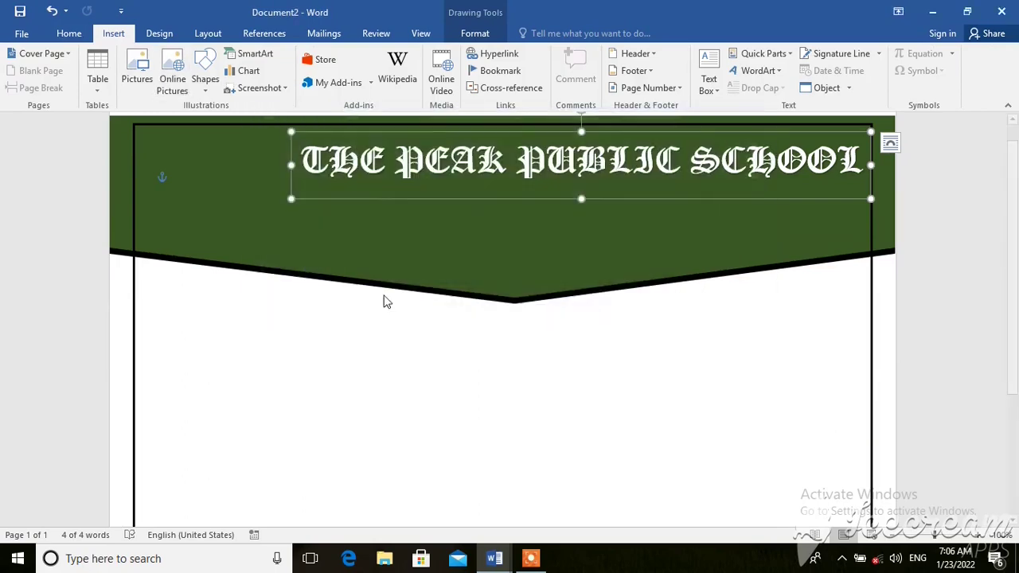
pyautogui.click(226, 151)
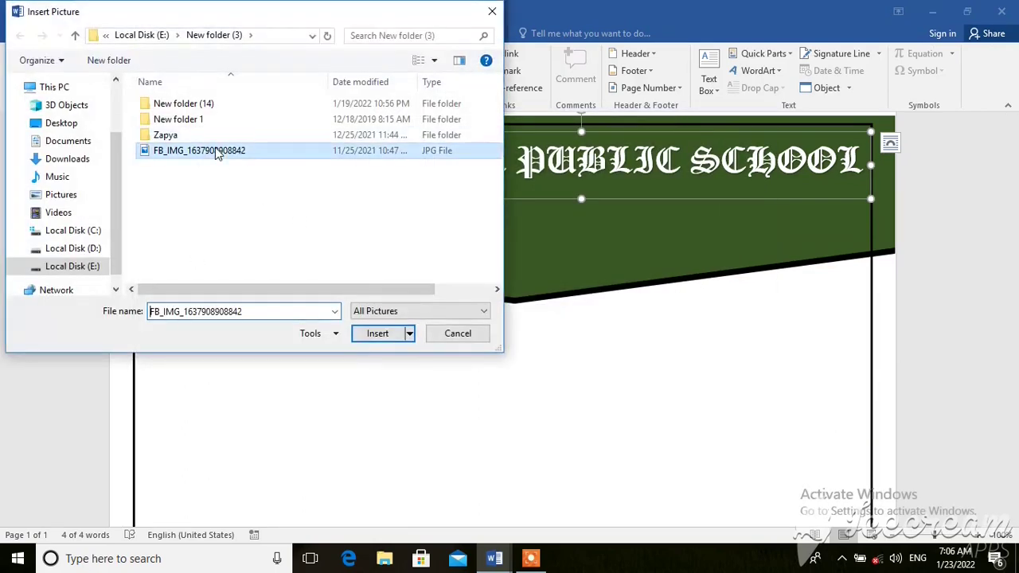
pyautogui.click(377, 333)
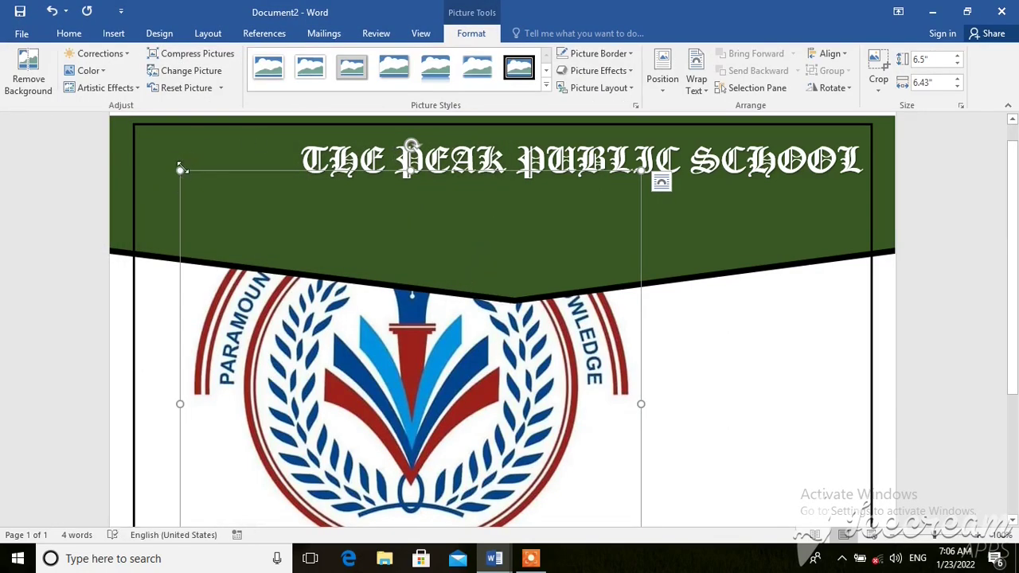
pyautogui.moveTo(182, 170); pyautogui.dragTo(521, 400)
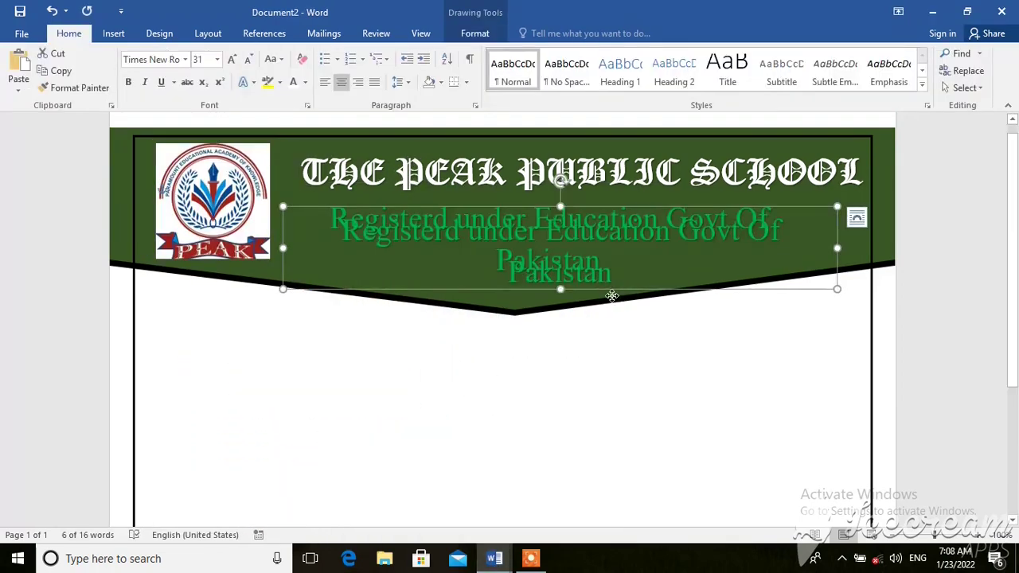
# - Move the copied registration box below the header and replace its text with 'EXPERIENCE CERTIFCATE'
pyautogui.moveTo(562, 389); pyautogui.dragTo(562, 404)
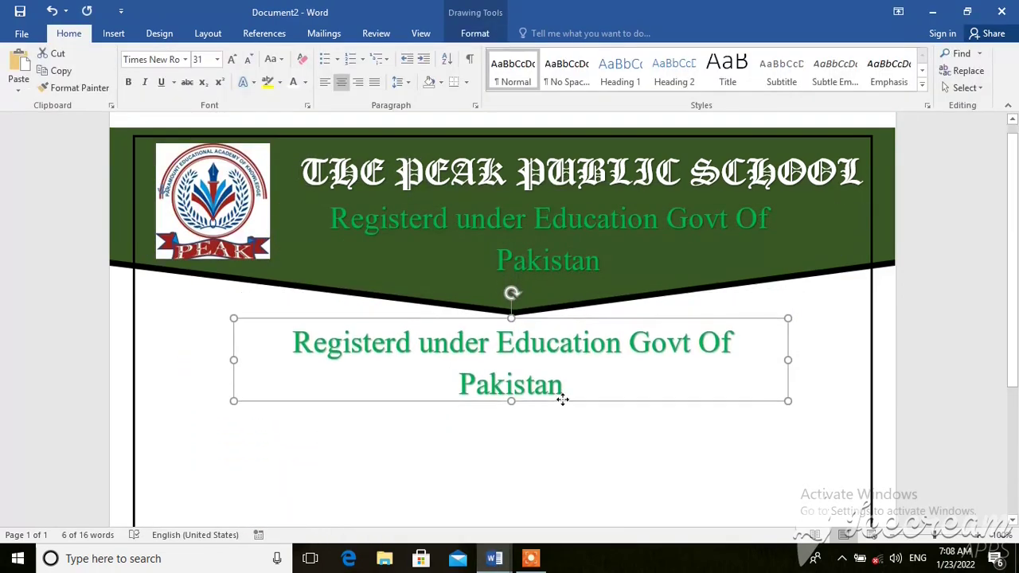
pyautogui.moveTo(568, 385); pyautogui.dragTo(310, 351)
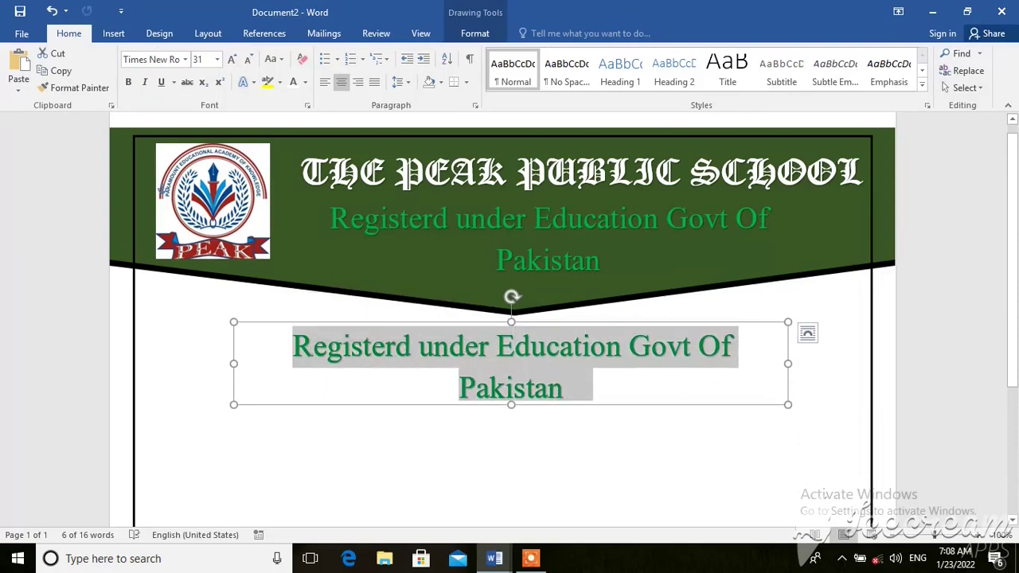
pyautogui.write('EXPERI')
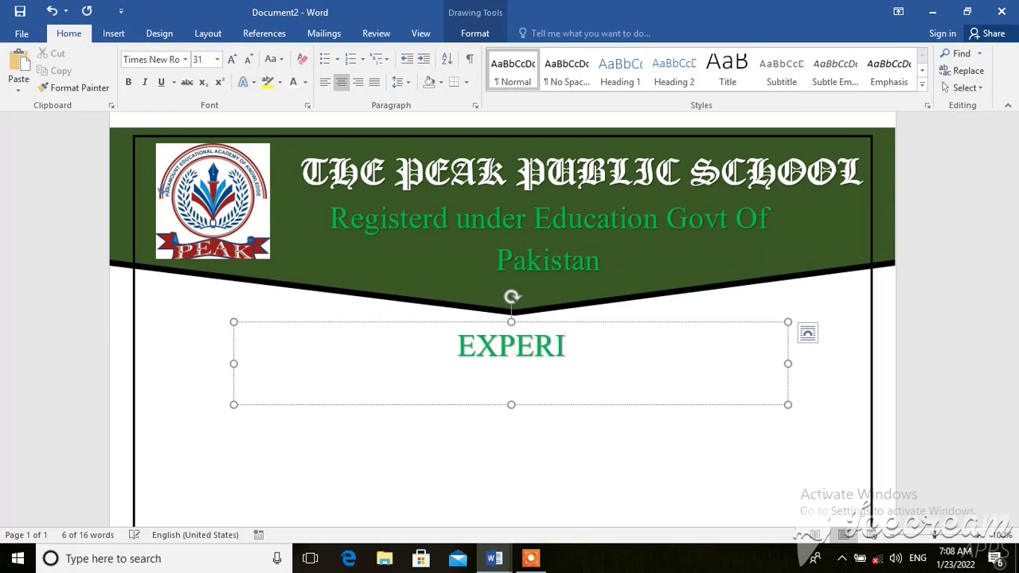
pyautogui.write('ENCE ')
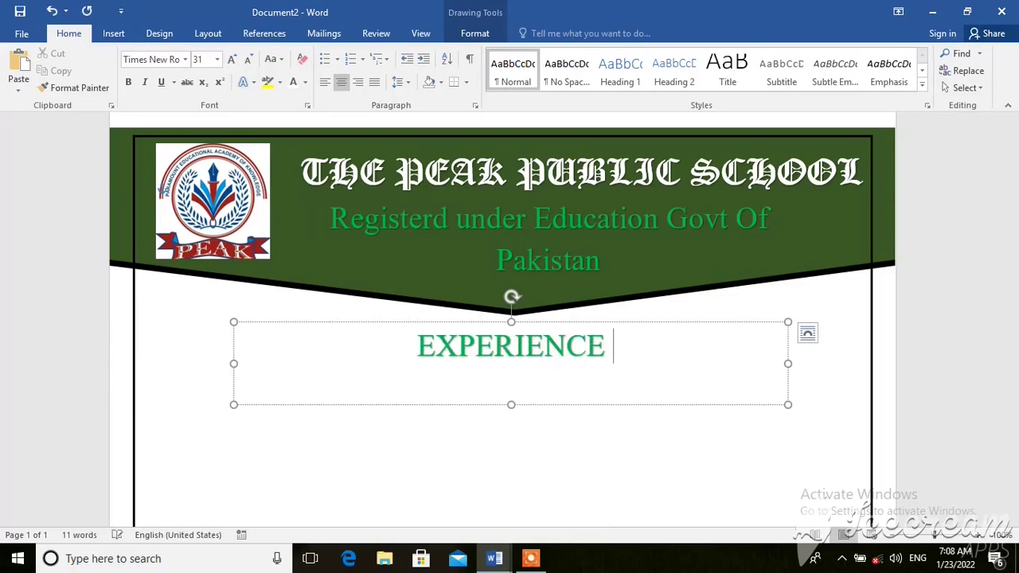
pyautogui.write('CERTI')
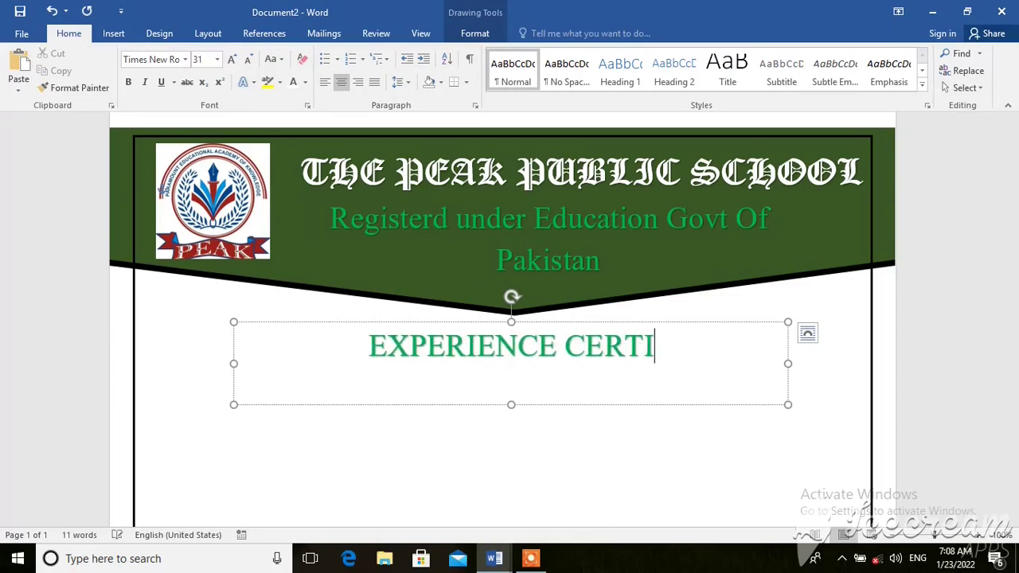
pyautogui.write('FCATE')
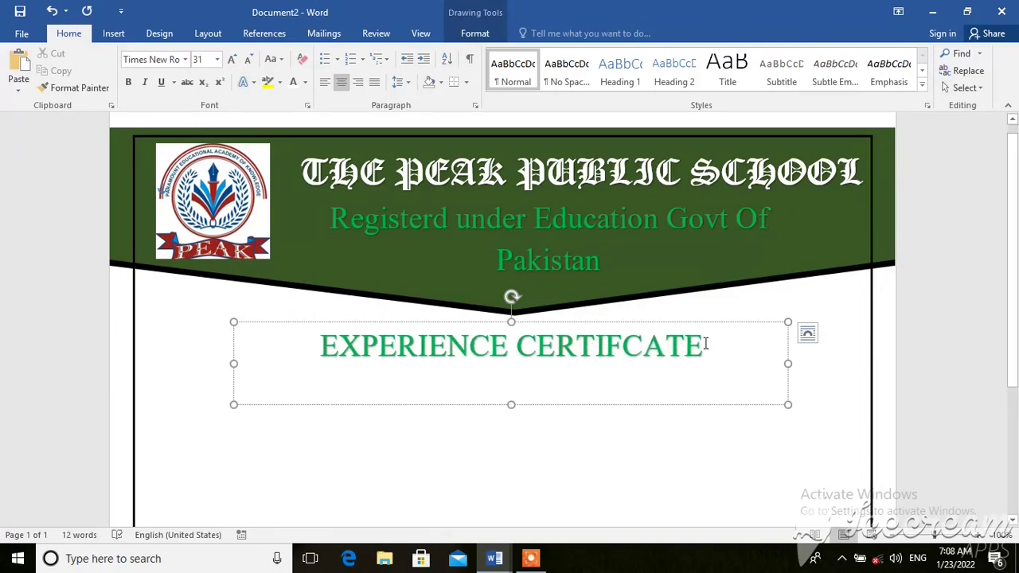
# - Make the heading bold, 14 pt and black, and shrink its text box
pyautogui.moveTo(705, 343); pyautogui.dragTo(312, 362)
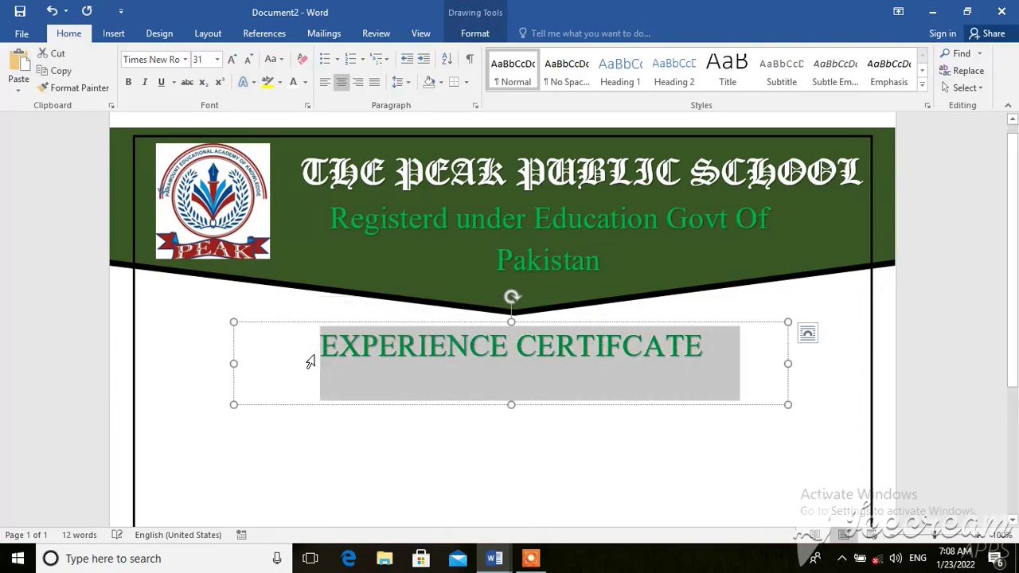
pyautogui.hotkey('ctrl', 'b')
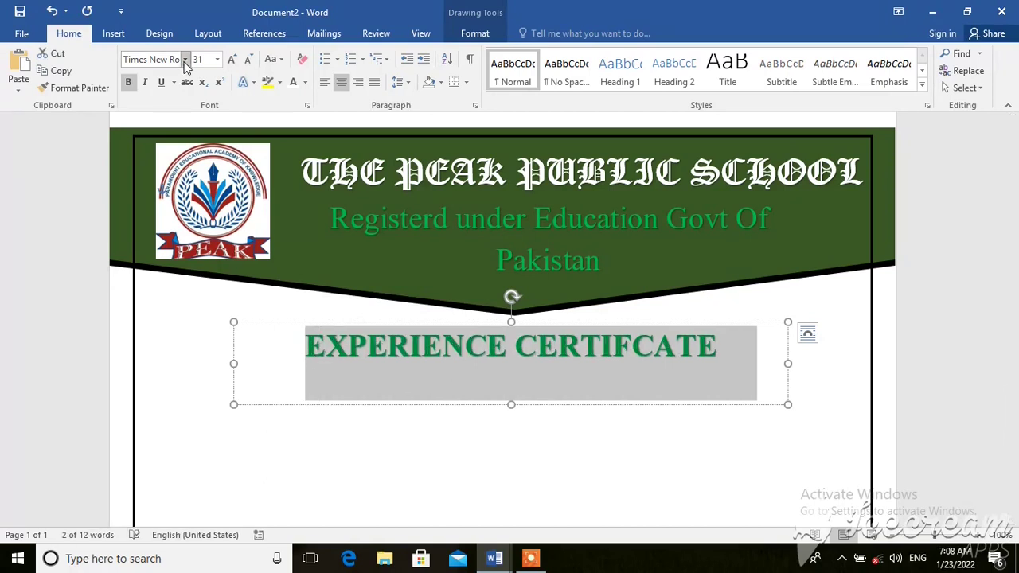
pyautogui.click(251, 64)
pyautogui.click(251, 63)
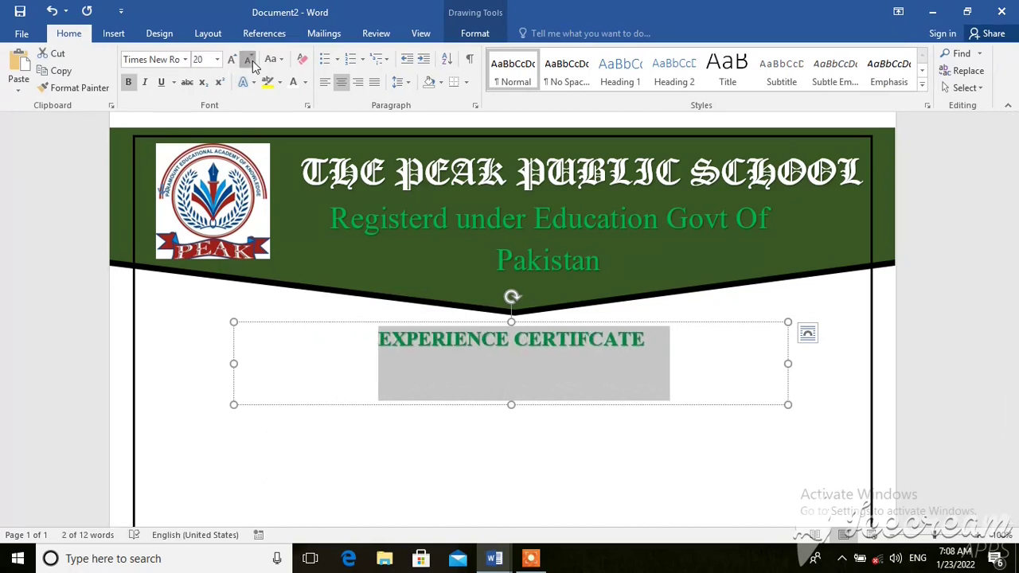
pyautogui.click(252, 63)
pyautogui.click(251, 64)
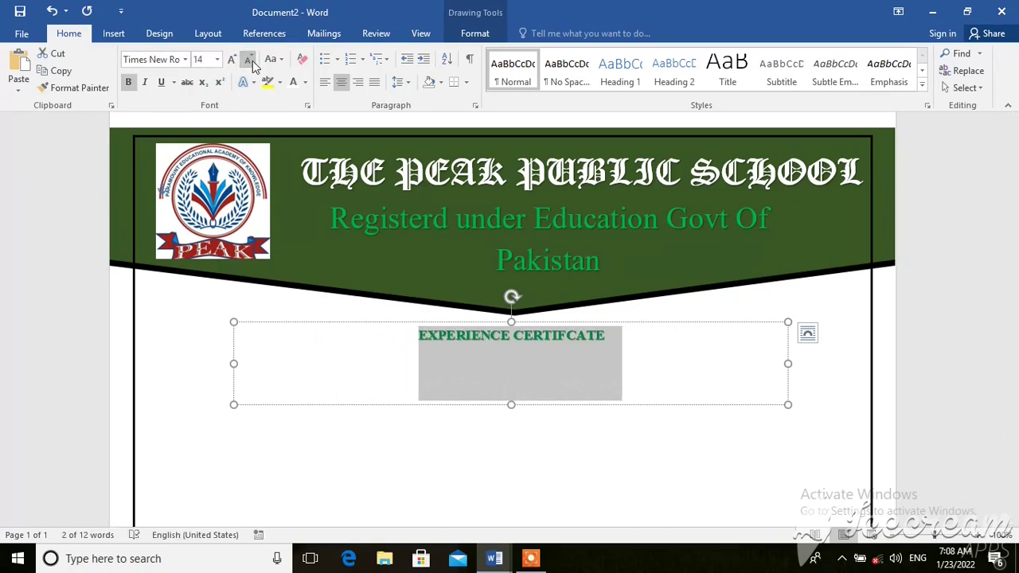
pyautogui.click(307, 83)
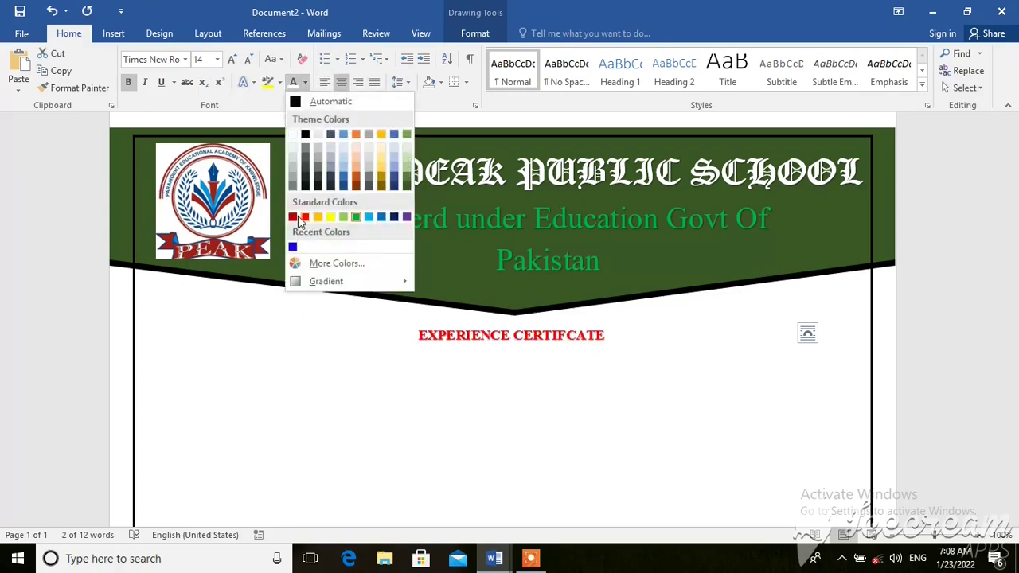
pyautogui.click(326, 99)
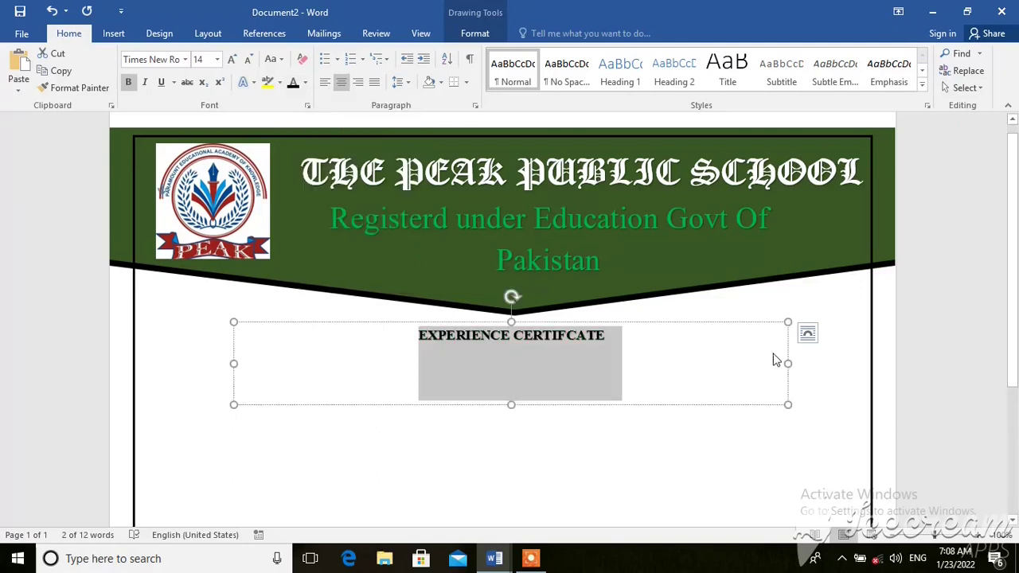
pyautogui.moveTo(787, 404); pyautogui.dragTo(695, 339)
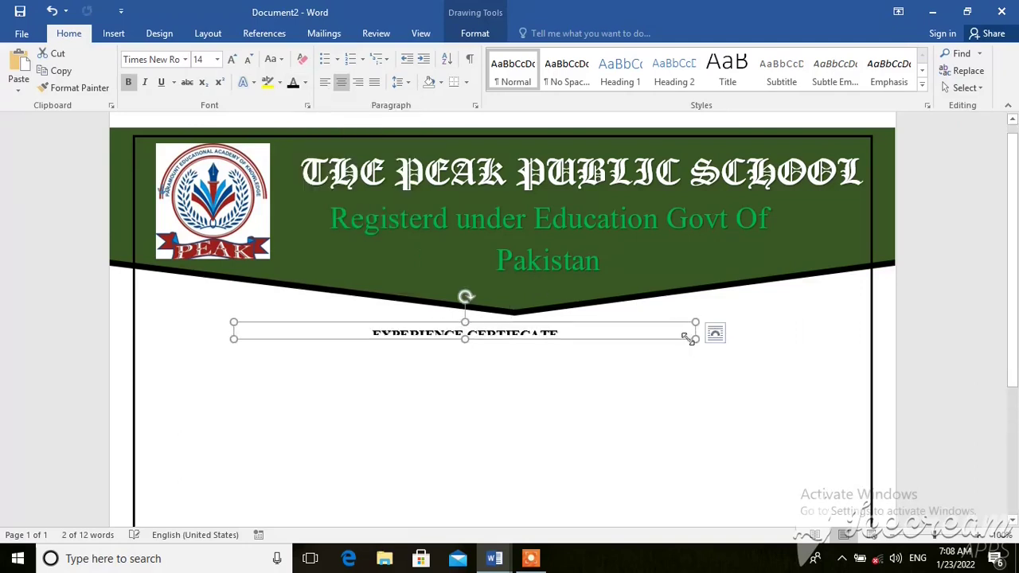
# - Resize the heading box to fit the title and centre it on the page
pyautogui.moveTo(465, 339); pyautogui.dragTo(470, 366)
pyautogui.moveTo(232, 346); pyautogui.dragTo(487, 343)
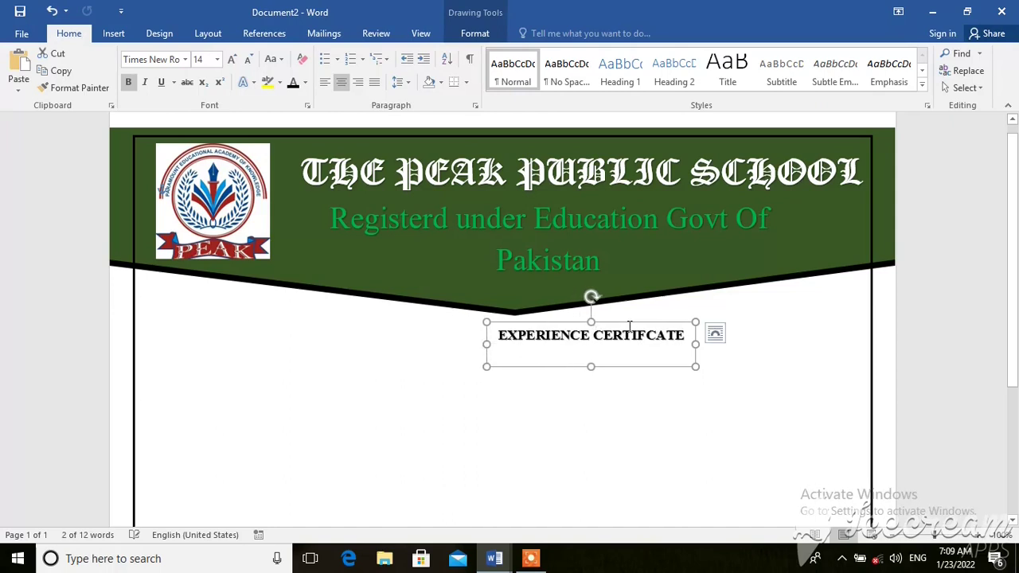
pyautogui.moveTo(627, 323); pyautogui.dragTo(539, 324)
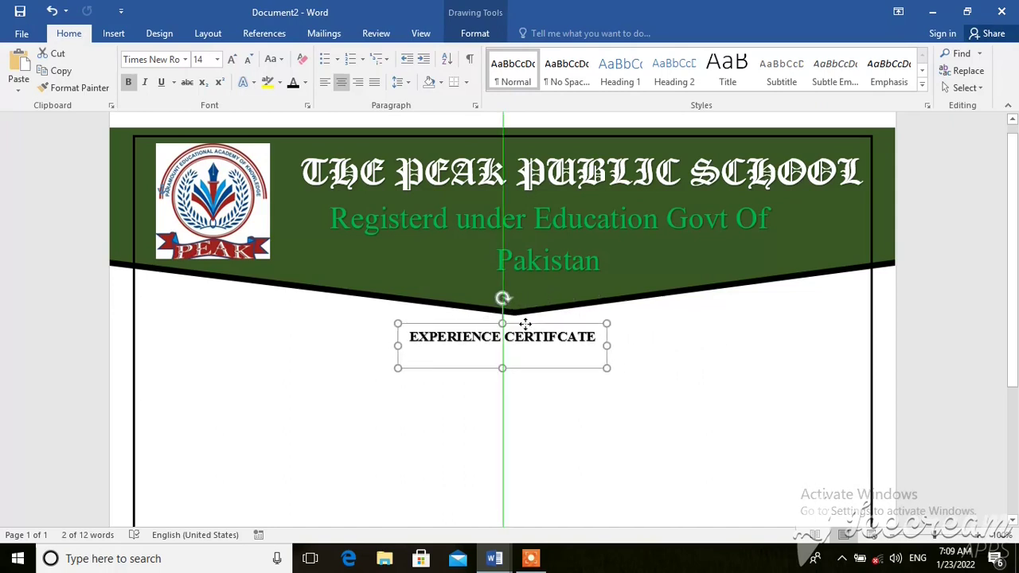
# - Underline the EXPERIENCE CERTIFCATE heading and paste a duplicate of its text box
pyautogui.tripleClick(598, 337)
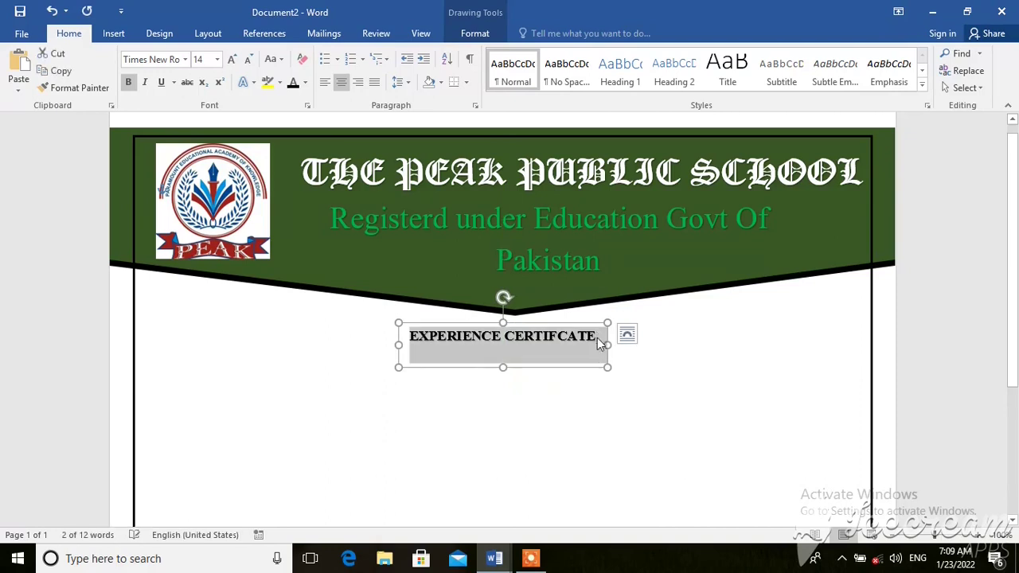
pyautogui.hotkey('ctrl', 'u')
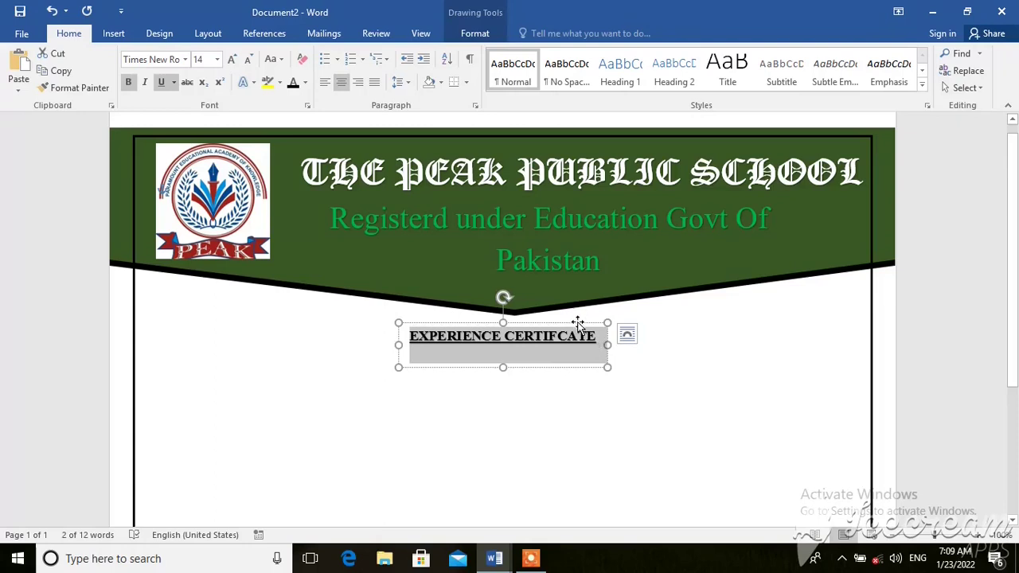
pyautogui.moveTo(578, 324); pyautogui.dragTo(579, 327)
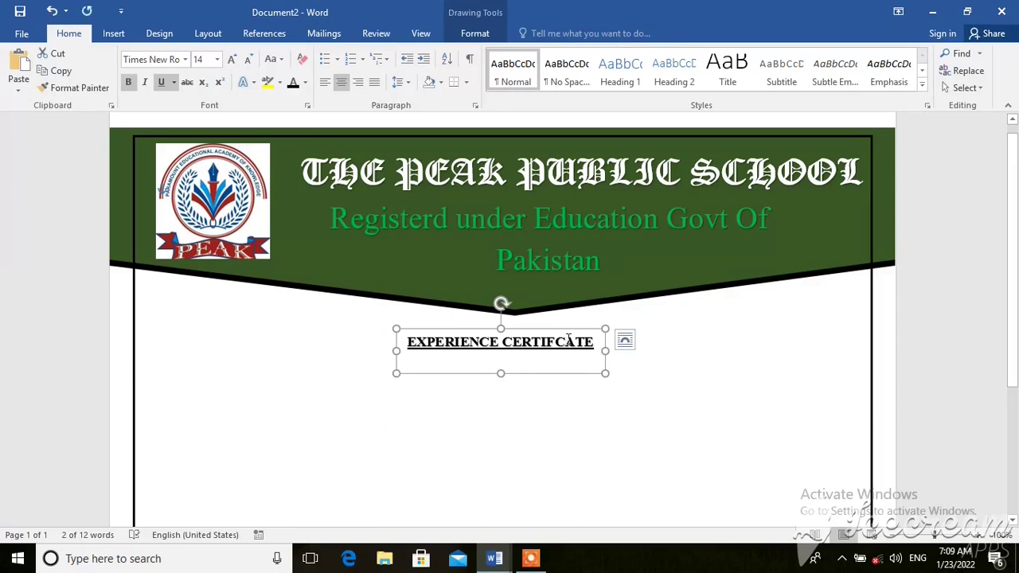
pyautogui.hotkey('ctrl', 'v')
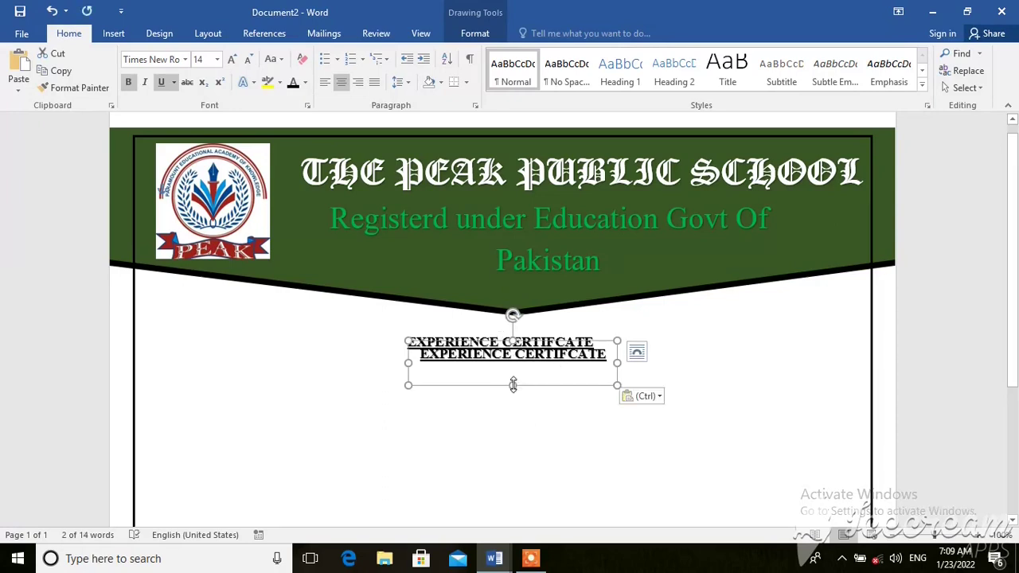
# - Move the heading copy lower, widen it to the page border, delete its text, and select Document1's certificate paragraph
pyautogui.moveTo(525, 391); pyautogui.dragTo(244, 443)
pyautogui.moveTo(344, 418); pyautogui.dragTo(873, 446)
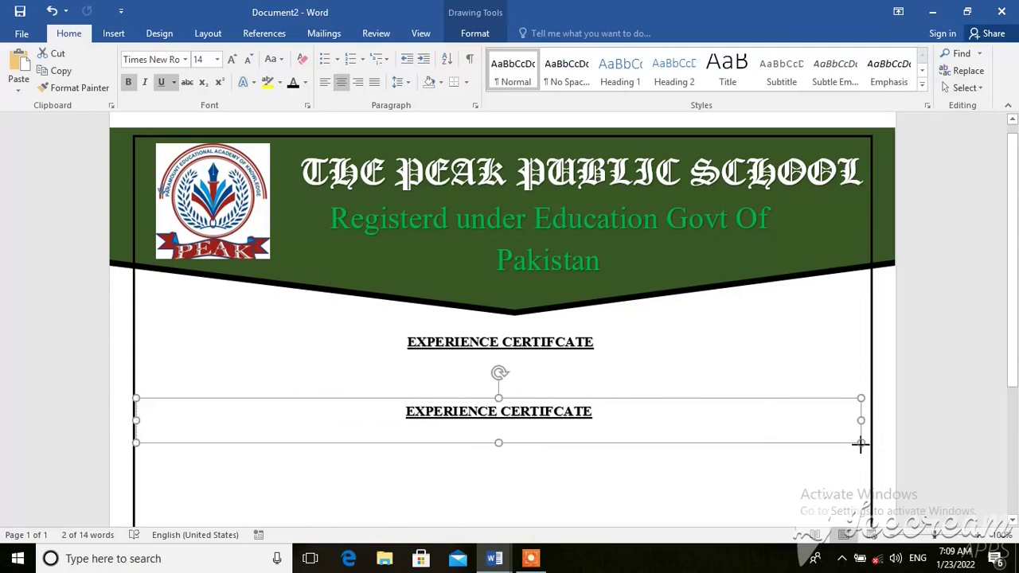
pyautogui.moveTo(874, 446); pyautogui.dragTo(872, 442)
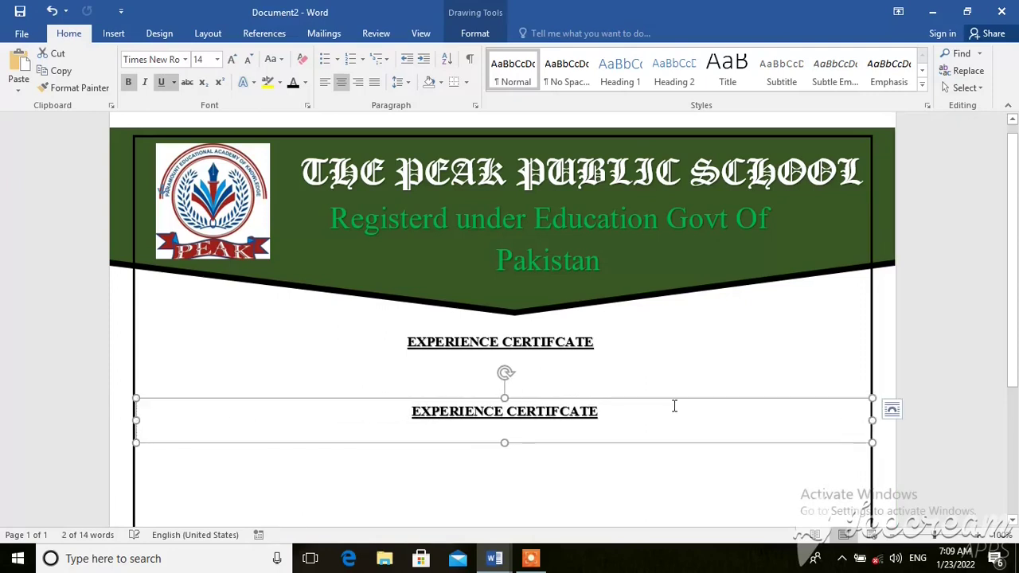
pyautogui.click(623, 421)
pyautogui.press('BackSpace')
pyautogui.press('BackSpace')
pyautogui.press('BackSpace')
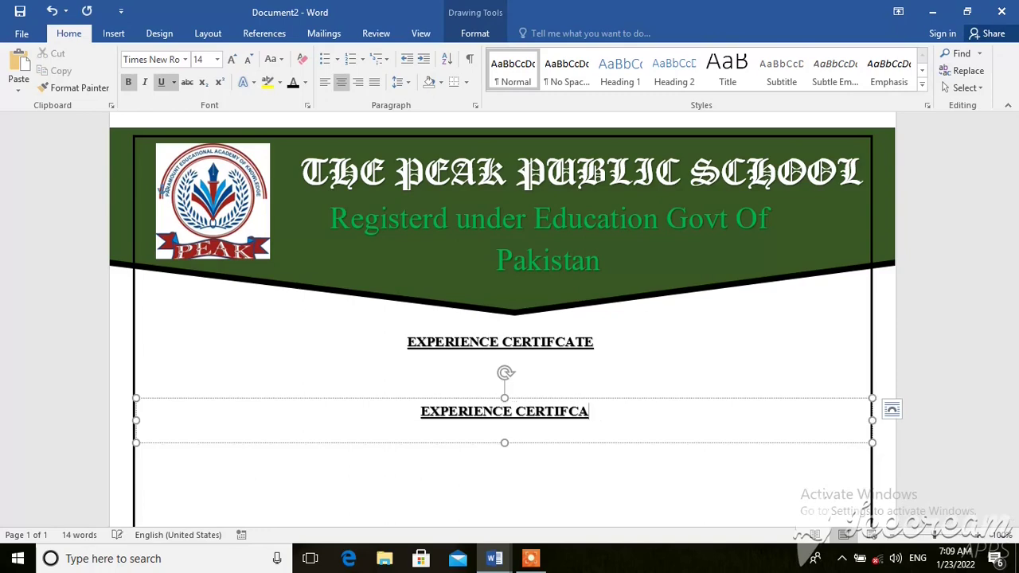
pyautogui.press('BackSpace')
pyautogui.press('BackSpace')
pyautogui.press('BackSpace')
pyautogui.press('BackSpace')
pyautogui.press('BackSpace')
pyautogui.press('BackSpace')
pyautogui.press('BackSpace')
pyautogui.press('BackSpace')
pyautogui.press('BackSpace')
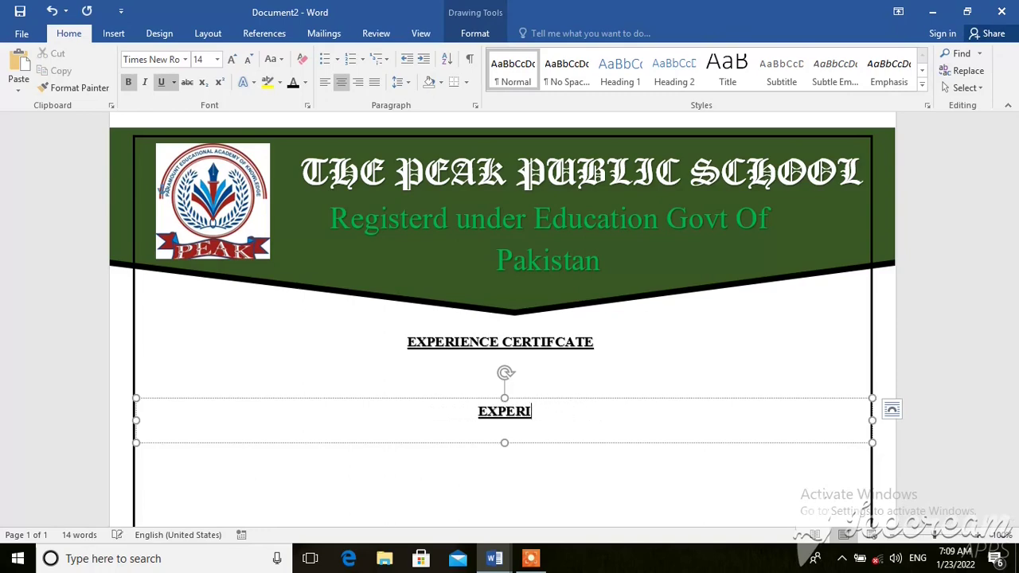
pyautogui.press('BackSpace')
pyautogui.press('BackSpace')
pyautogui.press('BackSpace')
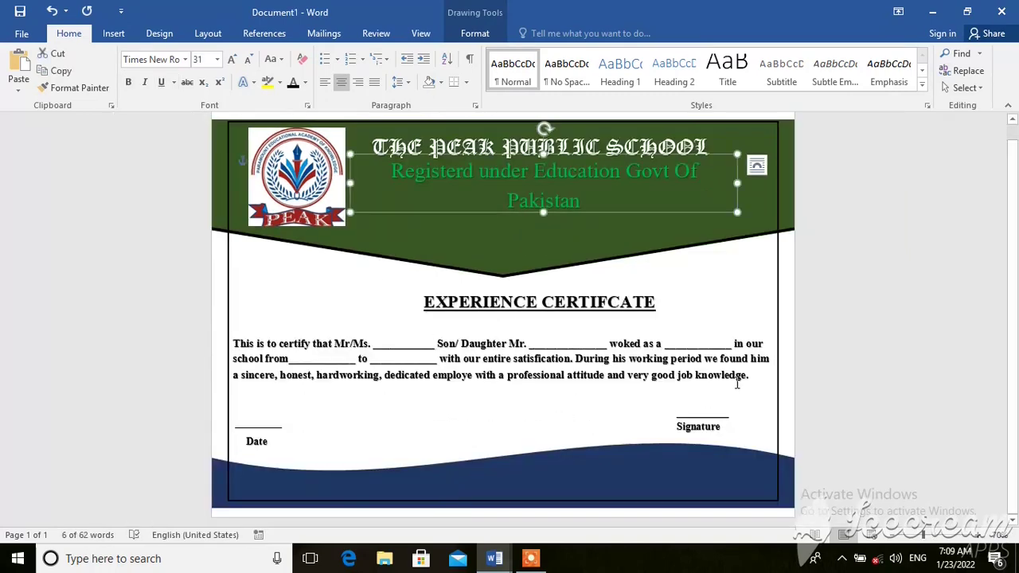
pyautogui.moveTo(755, 375); pyautogui.dragTo(235, 360)
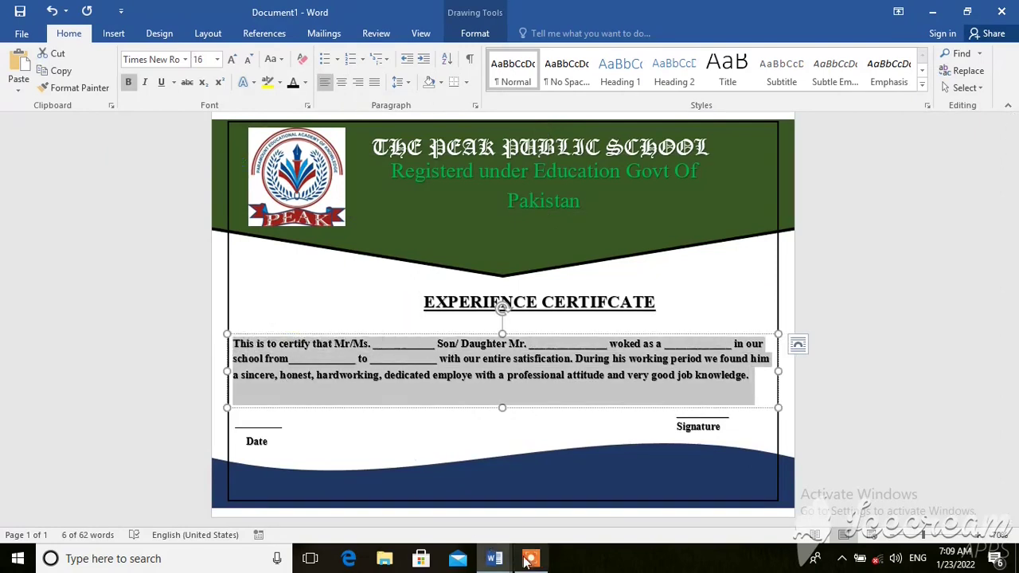
# - Paste the certificate paragraph into the empty body text box in Document2 and enlarge it to fit
pyautogui.moveTo(494, 558)
pyautogui.click(572, 506)
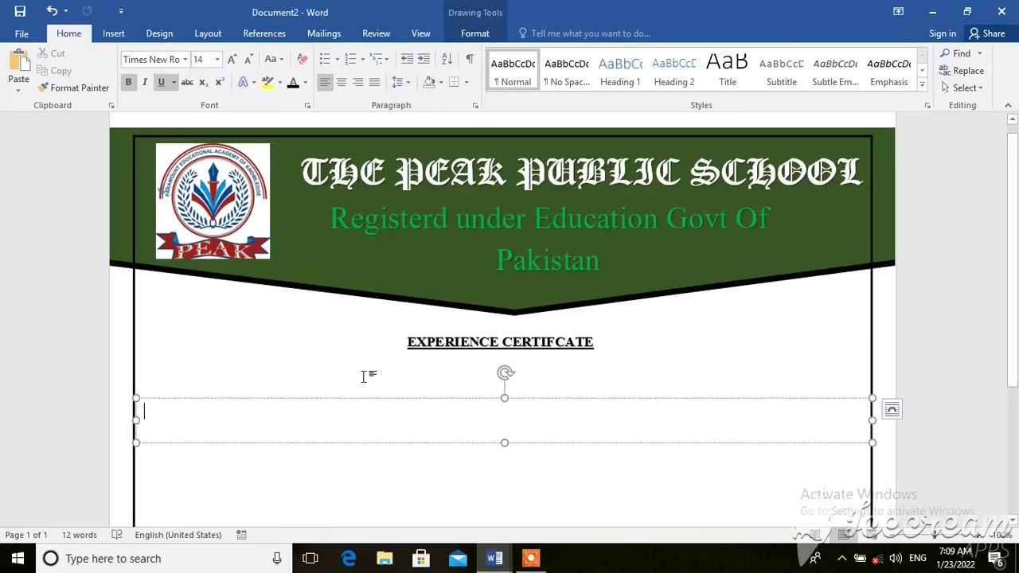
pyautogui.hotkey('ctrl', 'v')
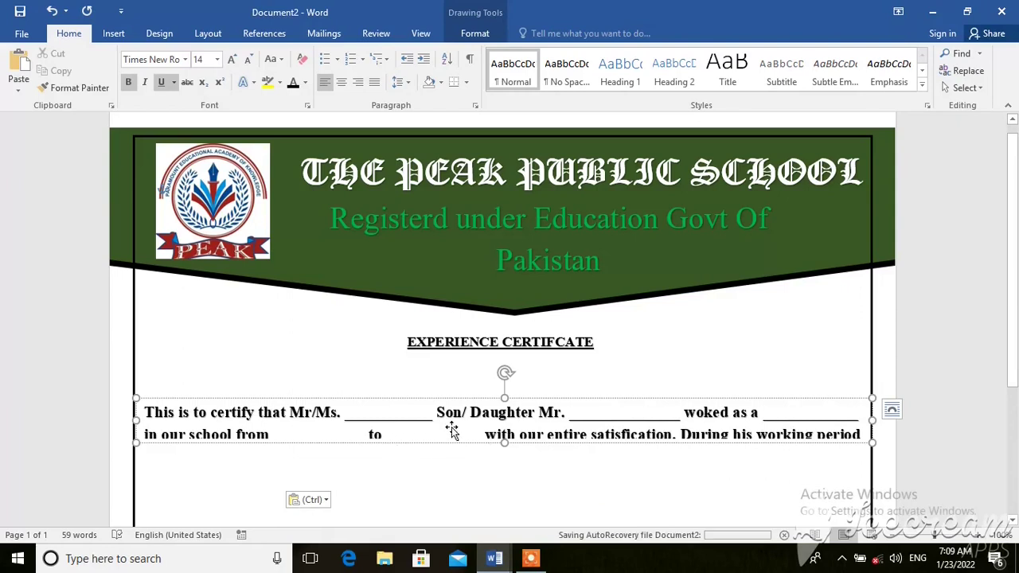
pyautogui.moveTo(503, 443); pyautogui.dragTo(505, 503)
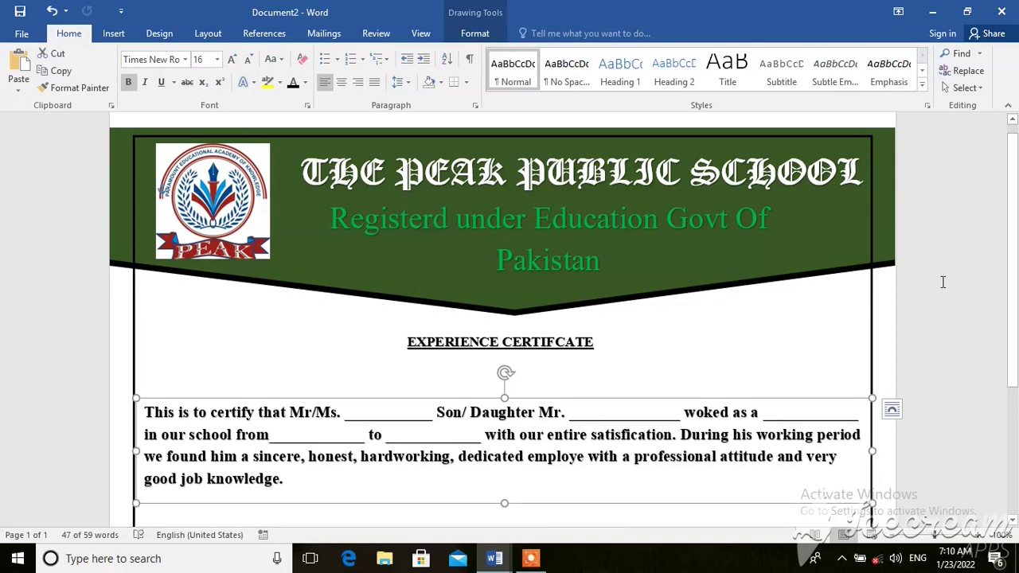
pyautogui.moveTo(1016, 266); pyautogui.dragTo(1016, 347)
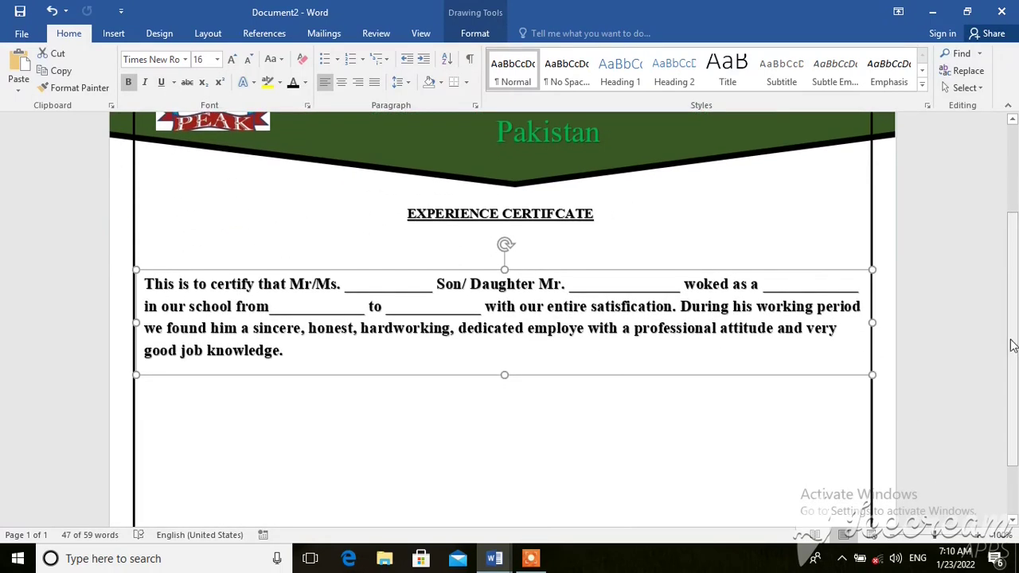
pyautogui.moveTo(505, 376); pyautogui.dragTo(504, 378)
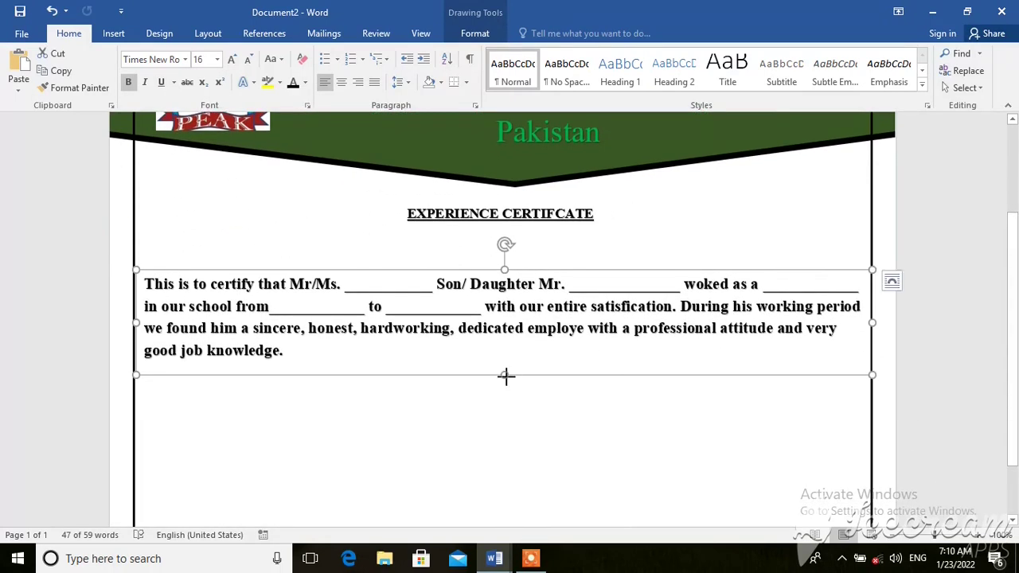
# - Select the EXPERIENCE CERTIFCATE heading box, then move the Date line box up under the paragraph
pyautogui.click(541, 209)
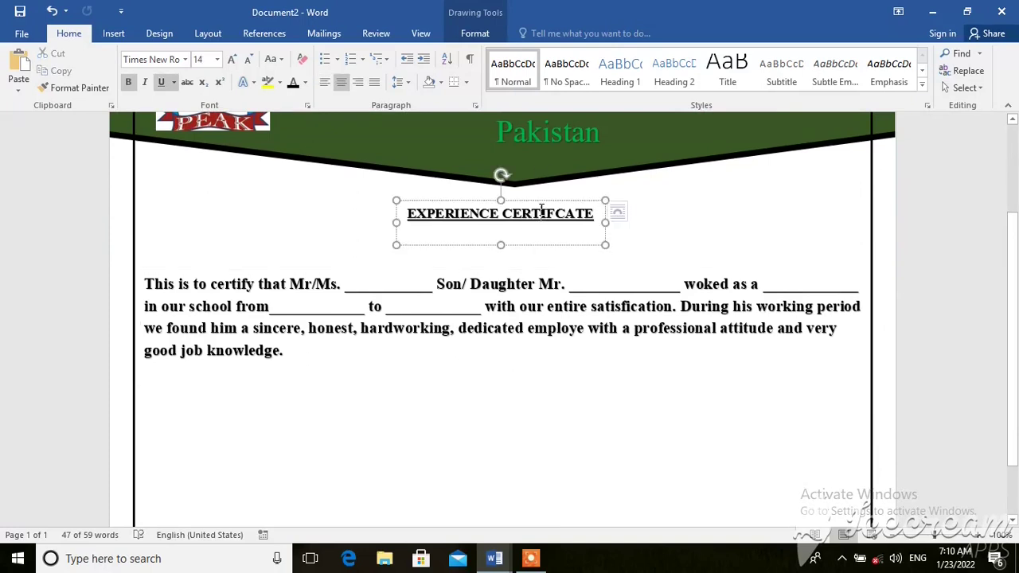
pyautogui.click(524, 200)
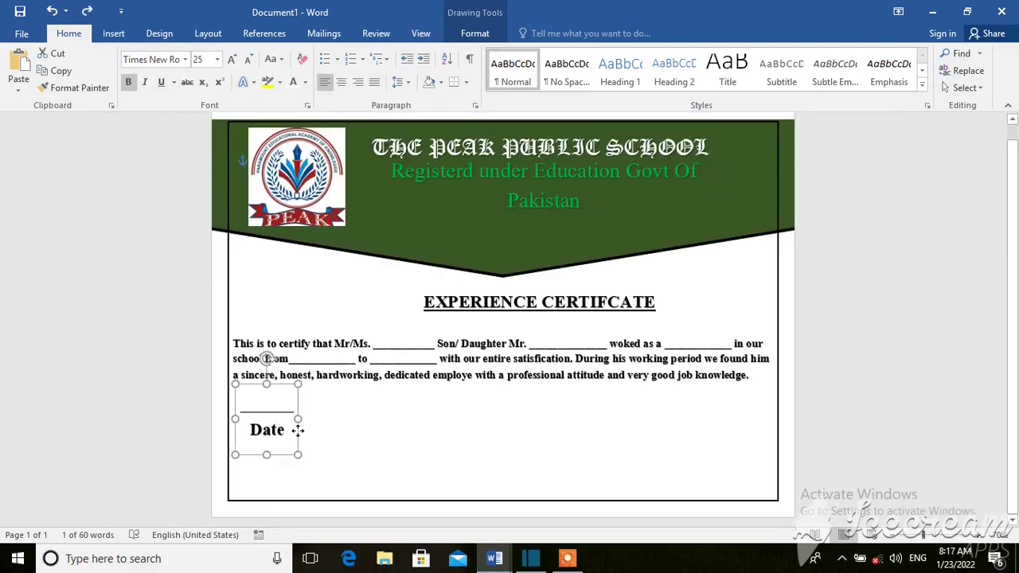
pyautogui.moveTo(297, 429); pyautogui.dragTo(296, 422)
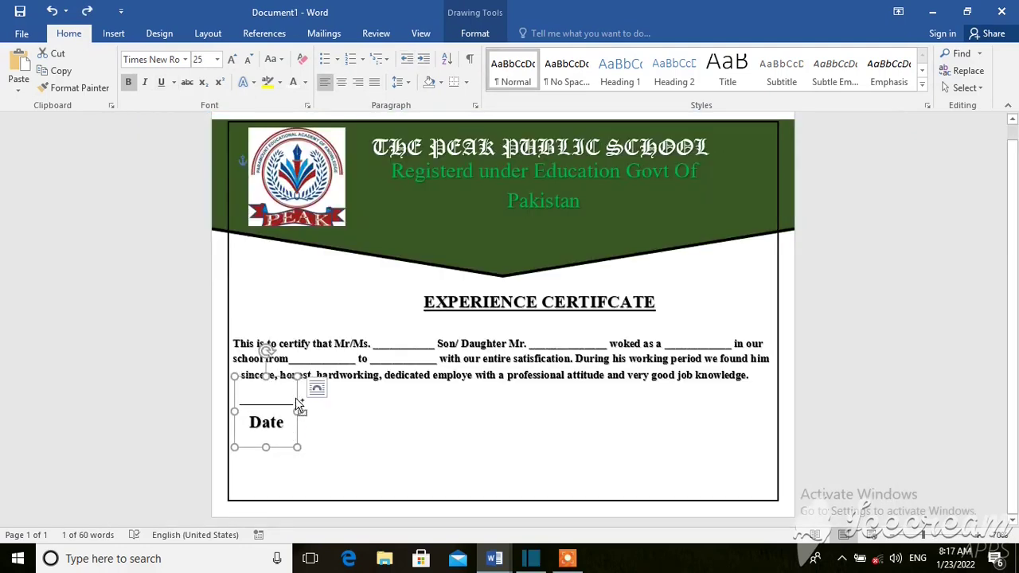
# - Paste a copy of the Date box at the lower right as the Signature line, trimmed to 1.7" by 2.18"
pyautogui.hotkey('ctrl', 'v')
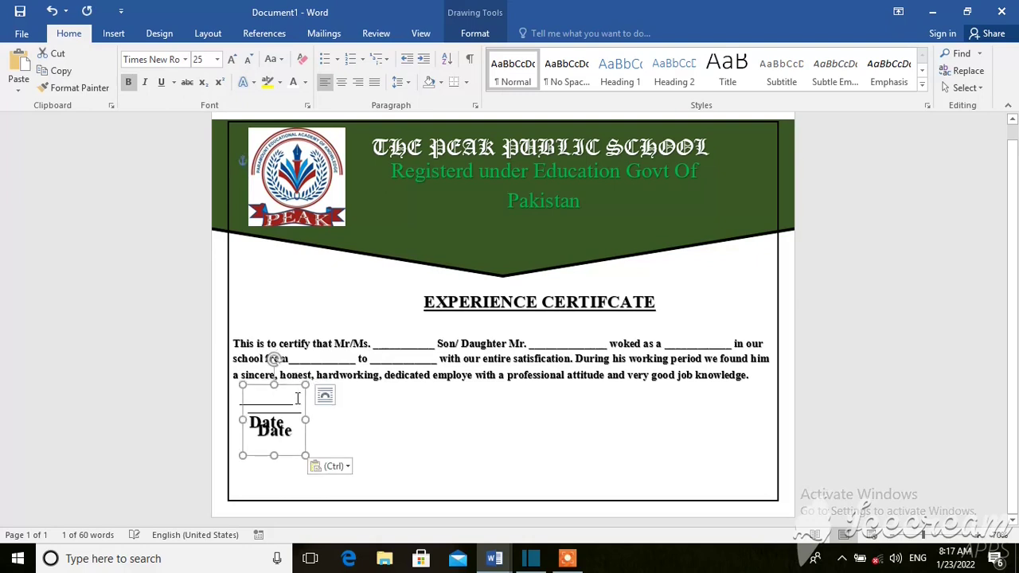
pyautogui.moveTo(306, 406); pyautogui.dragTo(745, 400)
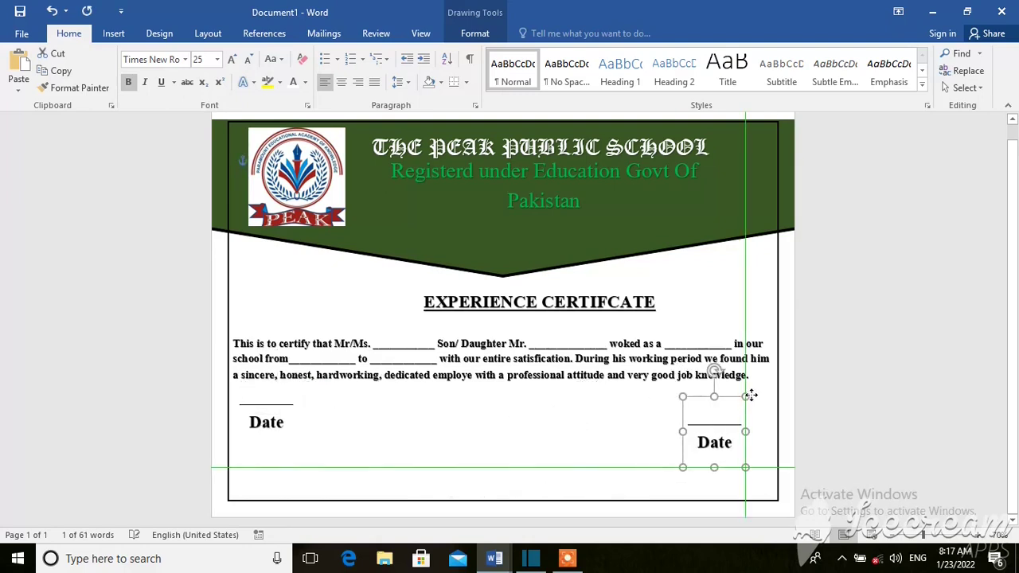
pyautogui.moveTo(750, 395); pyautogui.dragTo(750, 395)
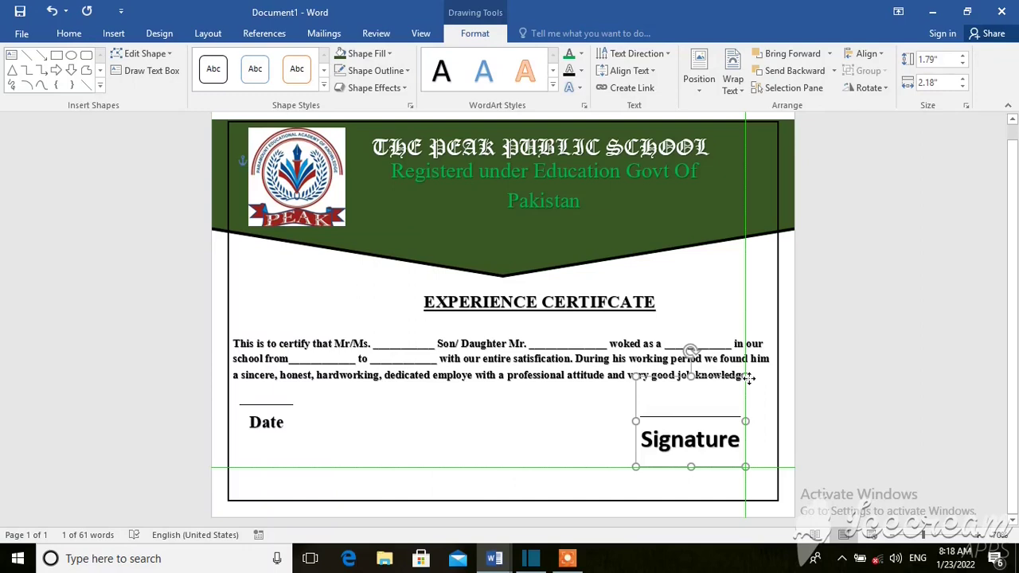
pyautogui.moveTo(748, 379); pyautogui.dragTo(749, 379)
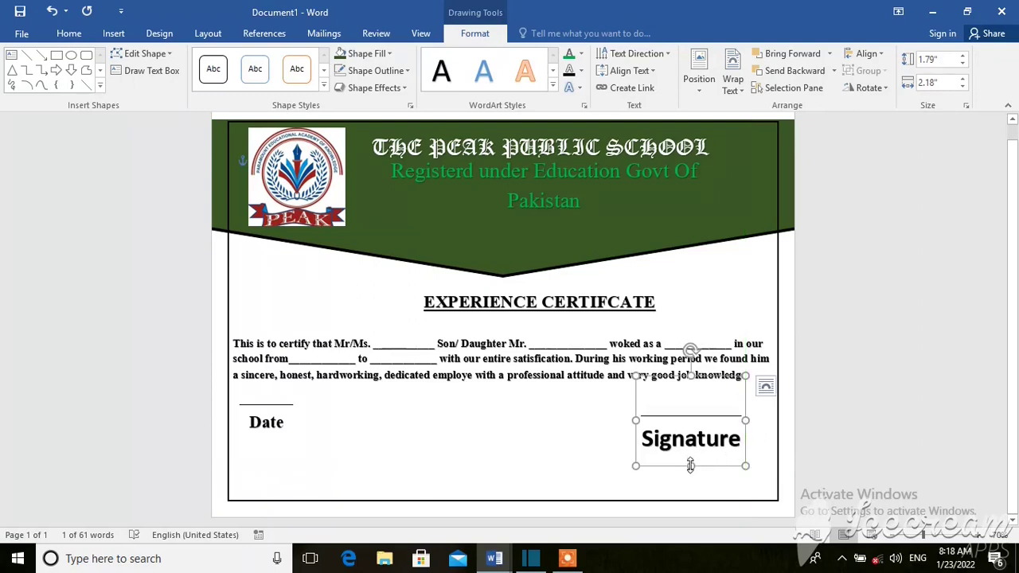
pyautogui.moveTo(690, 465); pyautogui.dragTo(690, 457)
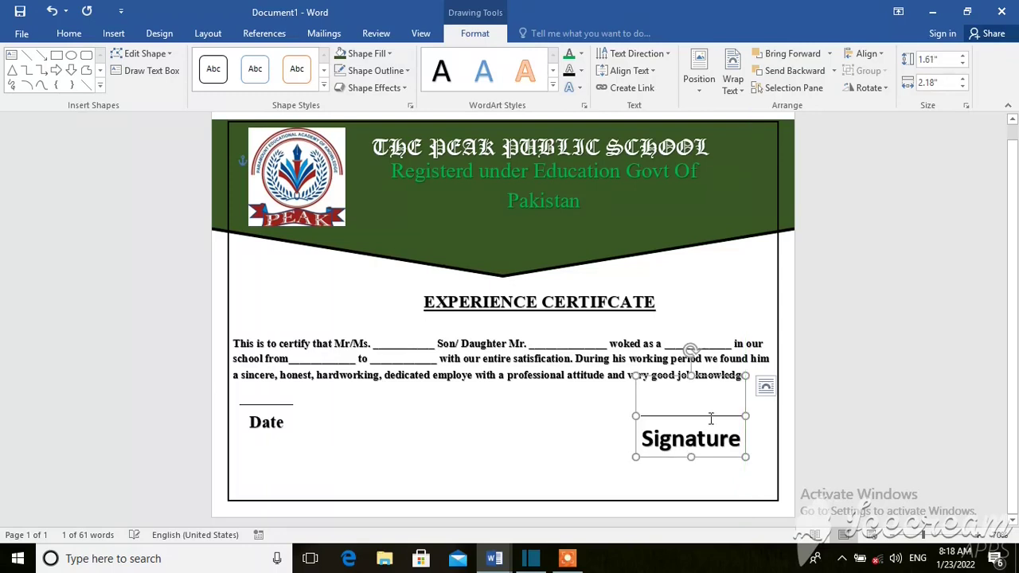
pyautogui.moveTo(692, 382); pyautogui.dragTo(690, 371)
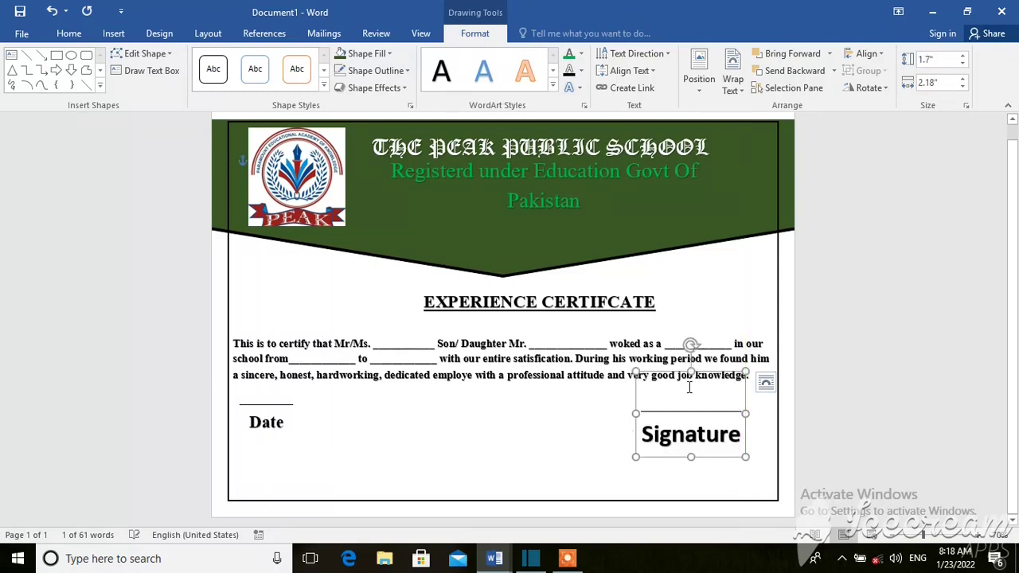
pyautogui.click(292, 405)
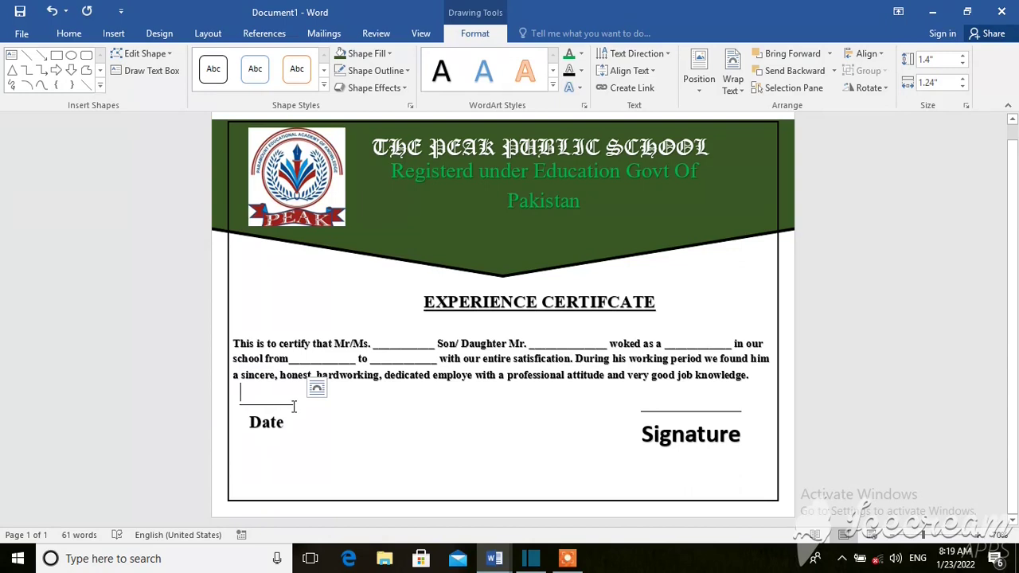
pyautogui.doubleClick(294, 405)
pyautogui.press('BackSpace')
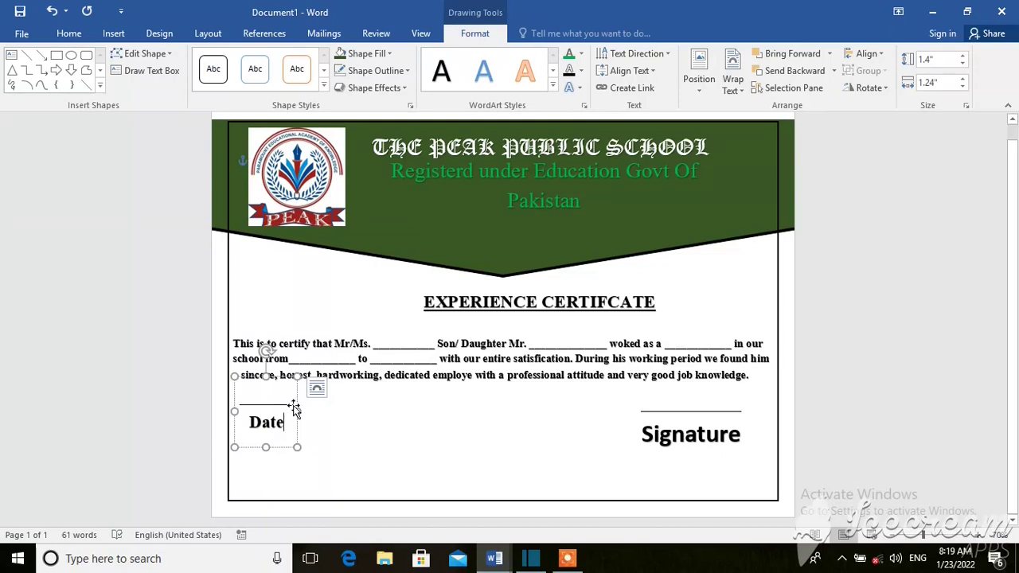
pyautogui.moveTo(280, 406); pyautogui.dragTo(291, 406)
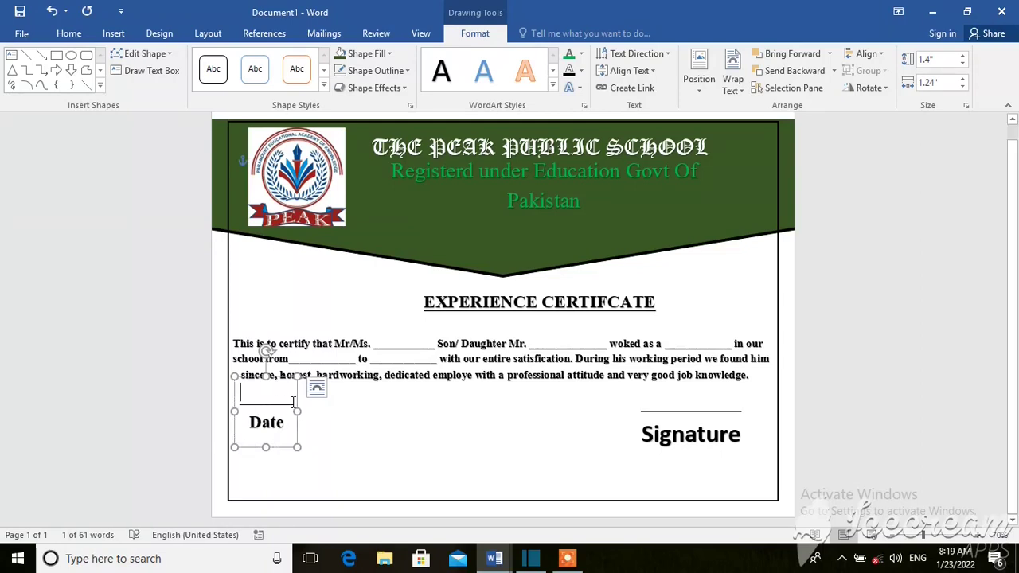
pyautogui.click(293, 402)
pyautogui.write('______')
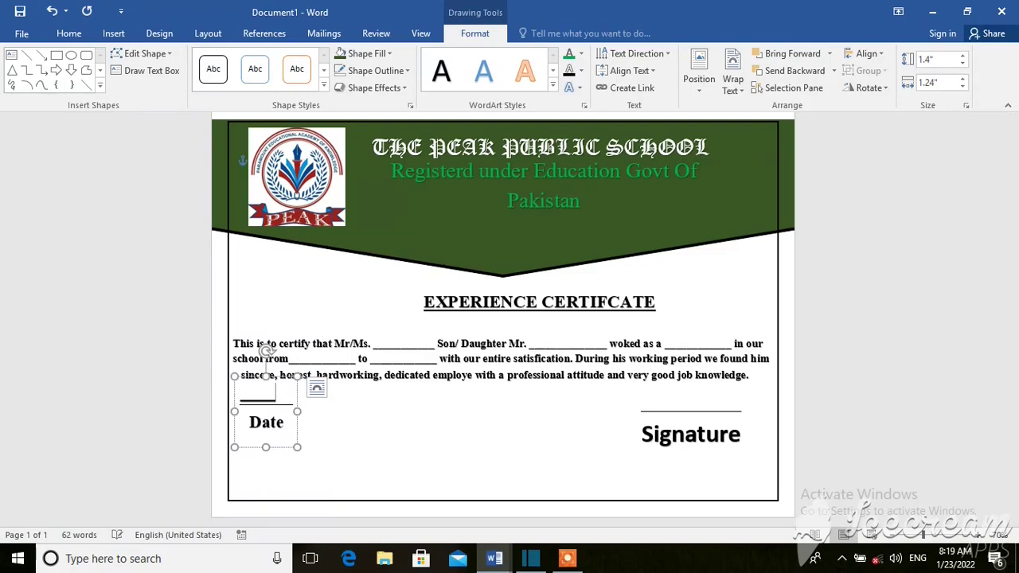
pyautogui.press('Return')
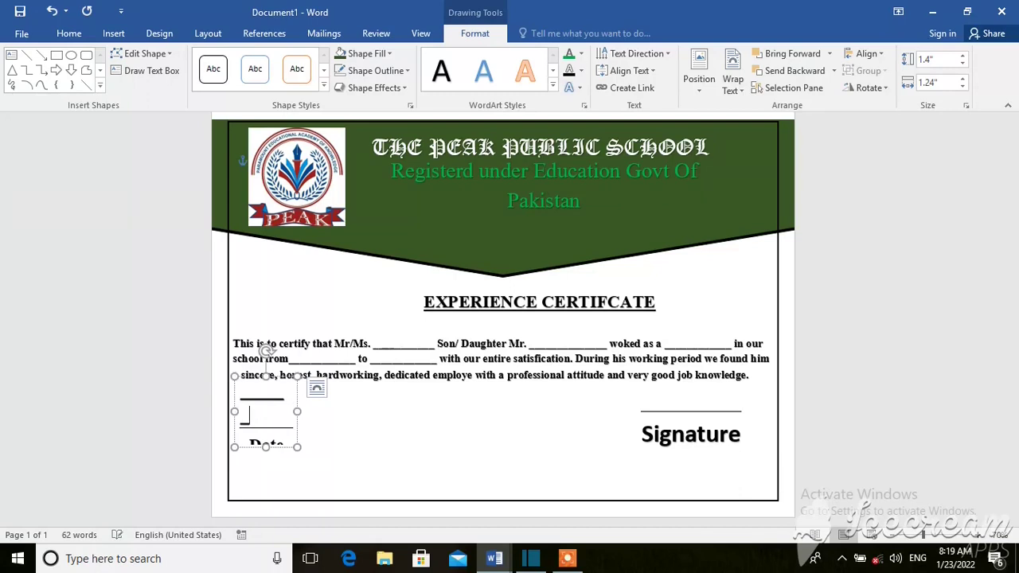
pyautogui.press('BackSpace')
pyautogui.press('BackSpace')
pyautogui.press('BackSpace')
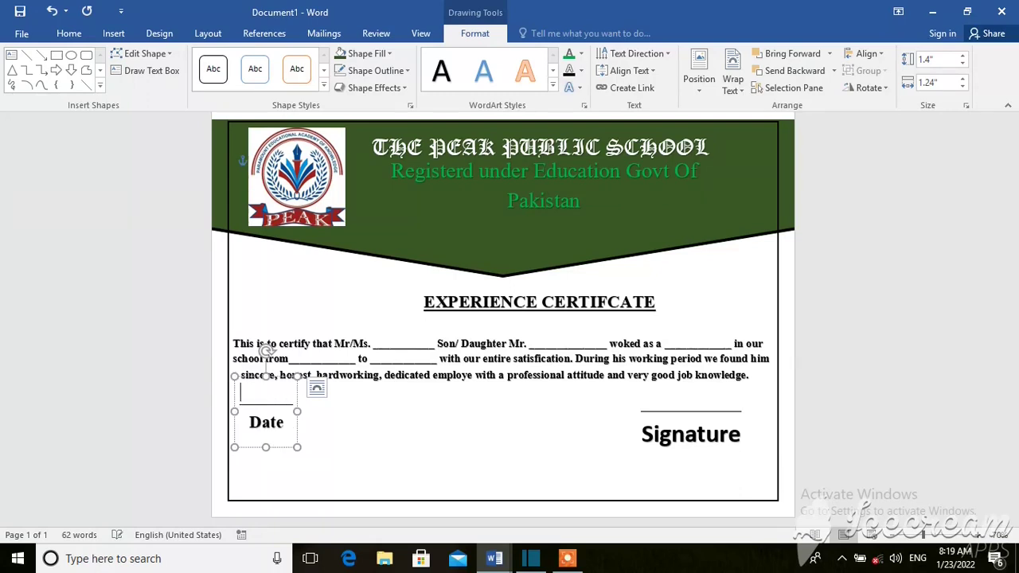
pyautogui.click(613, 494)
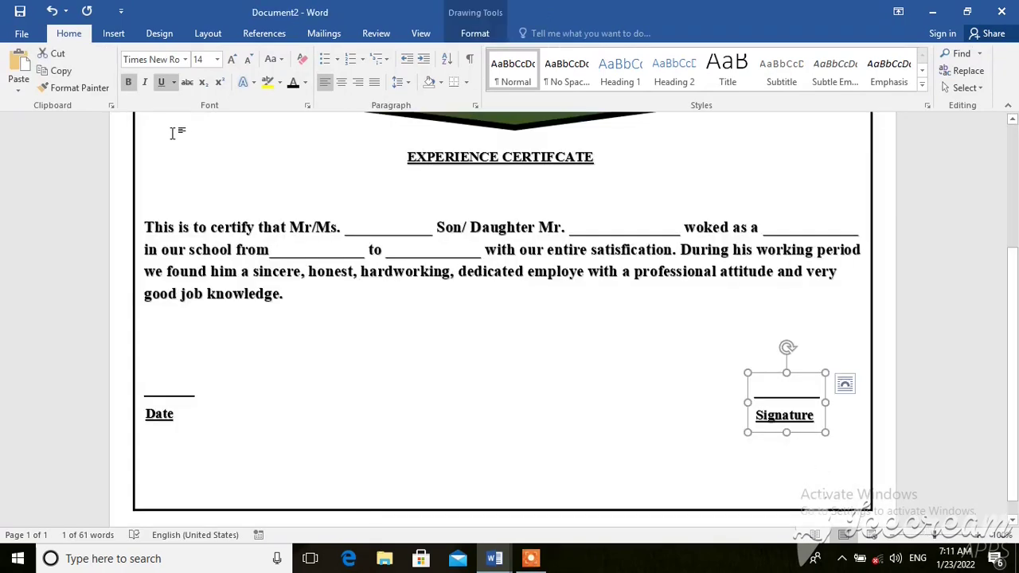
# - Draw a full-width rectangle, 1.34" by 10.97", across the bottom of the certificate page
pyautogui.click(113, 33)
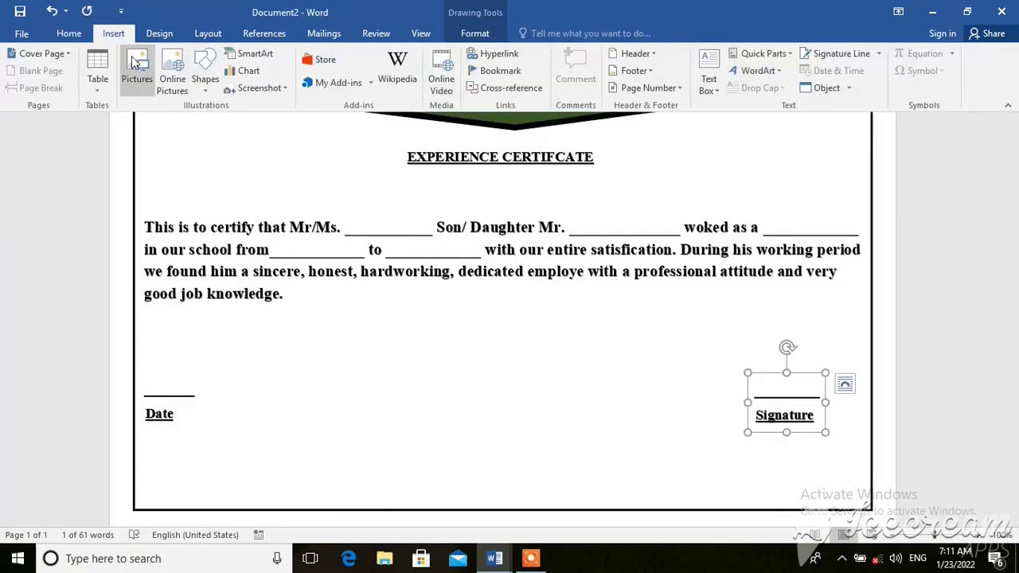
pyautogui.click(201, 82)
pyautogui.click(248, 119)
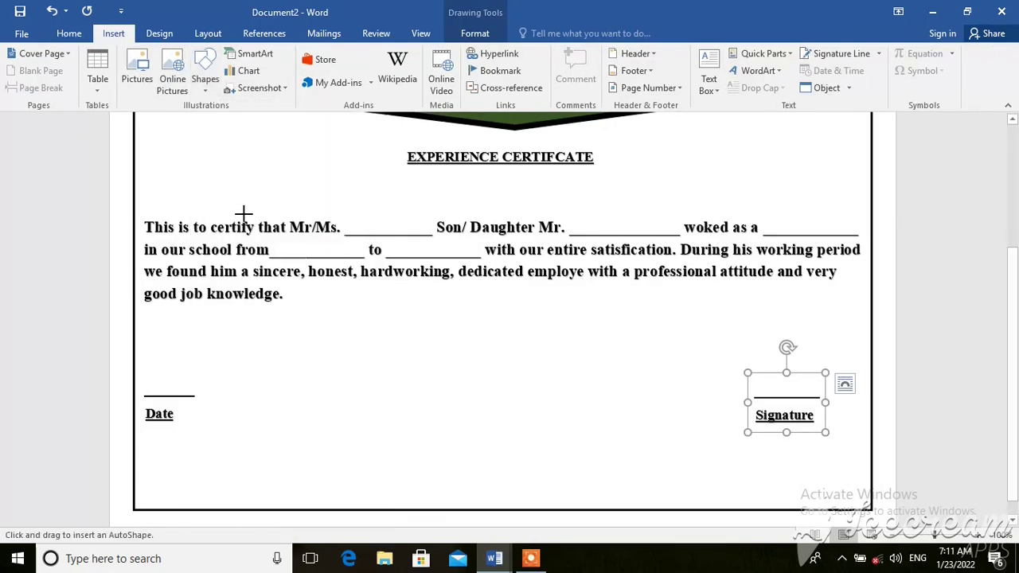
pyautogui.moveTo(110, 447)
pyautogui.mouseDown()
pyautogui.moveTo(884, 507)
pyautogui.moveTo(896, 523)
pyautogui.mouseUp()
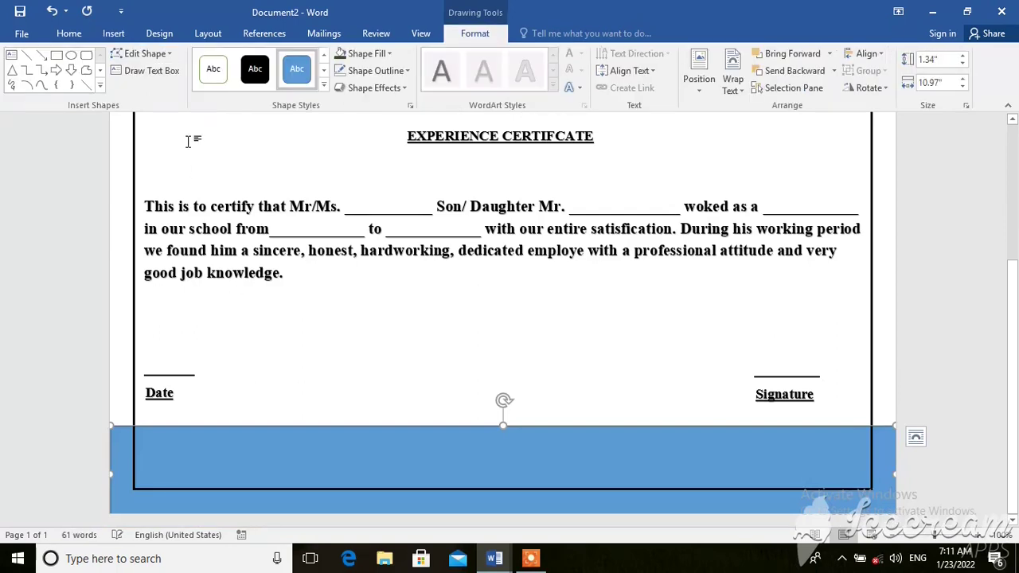
pyautogui.click(393, 53)
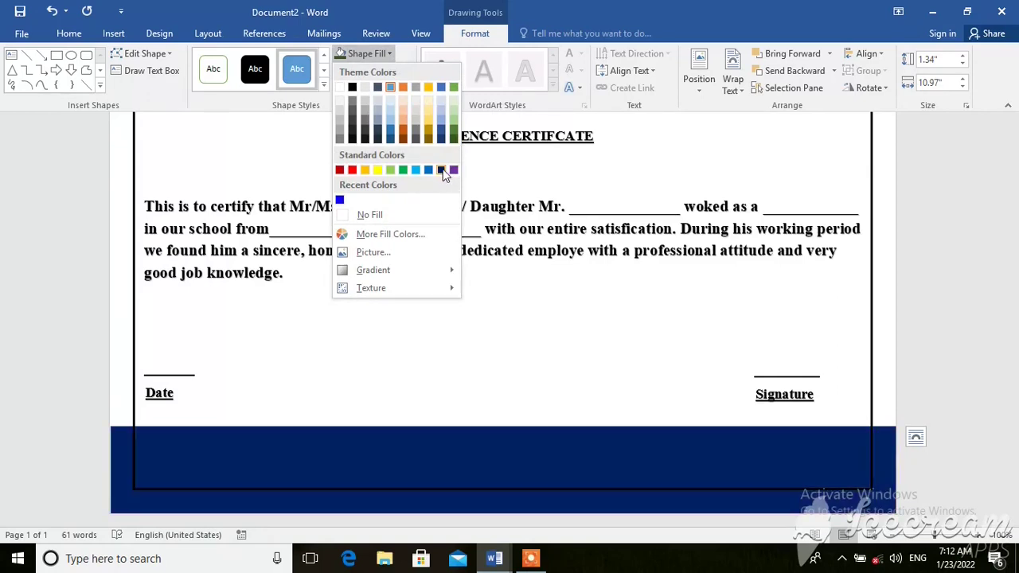
# - Fill the footer band dark navy and edit its points to curve the top edge into a wave
pyautogui.click(442, 170)
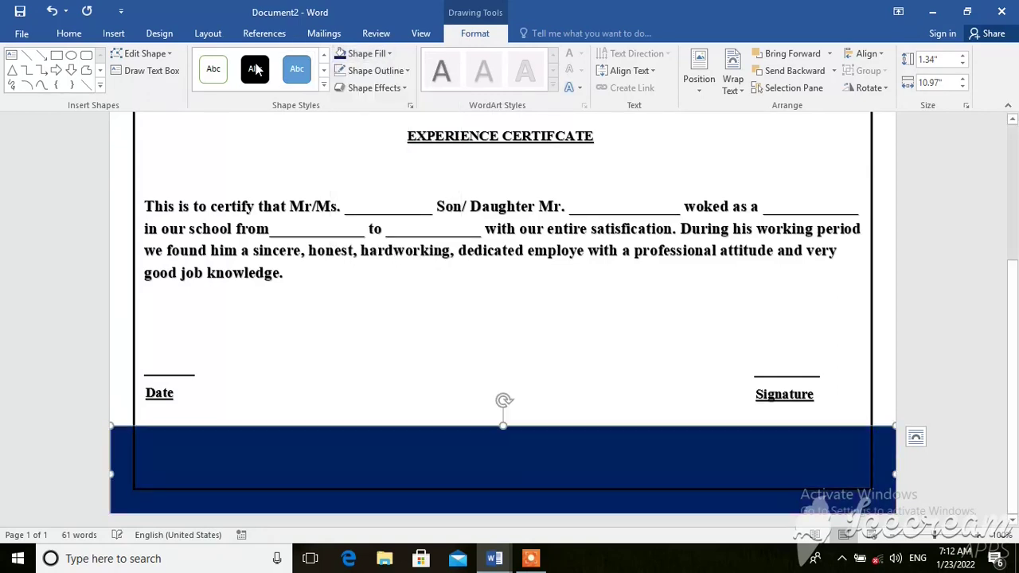
pyautogui.click(145, 54)
pyautogui.click(164, 92)
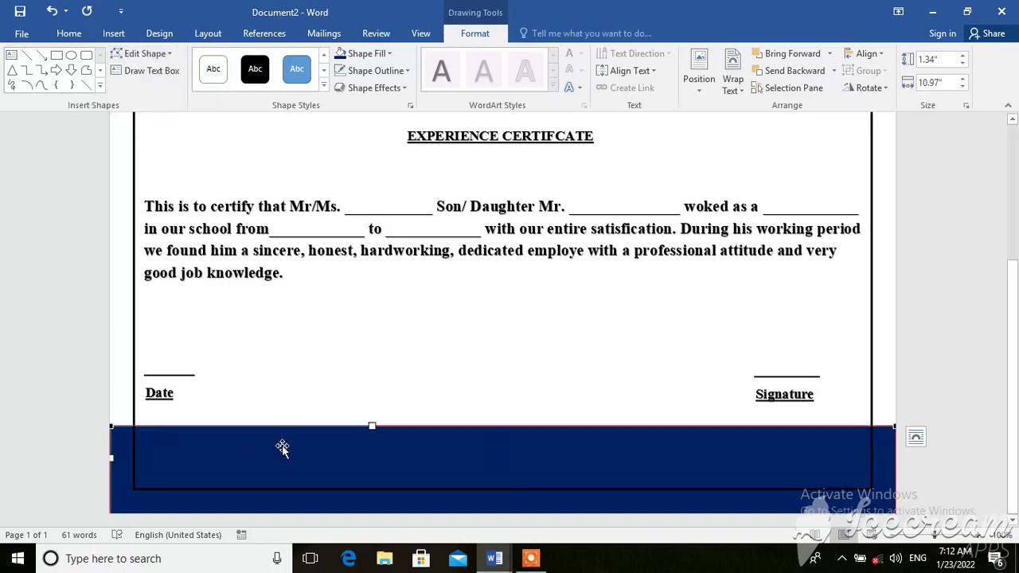
pyautogui.moveTo(373, 427); pyautogui.dragTo(366, 500)
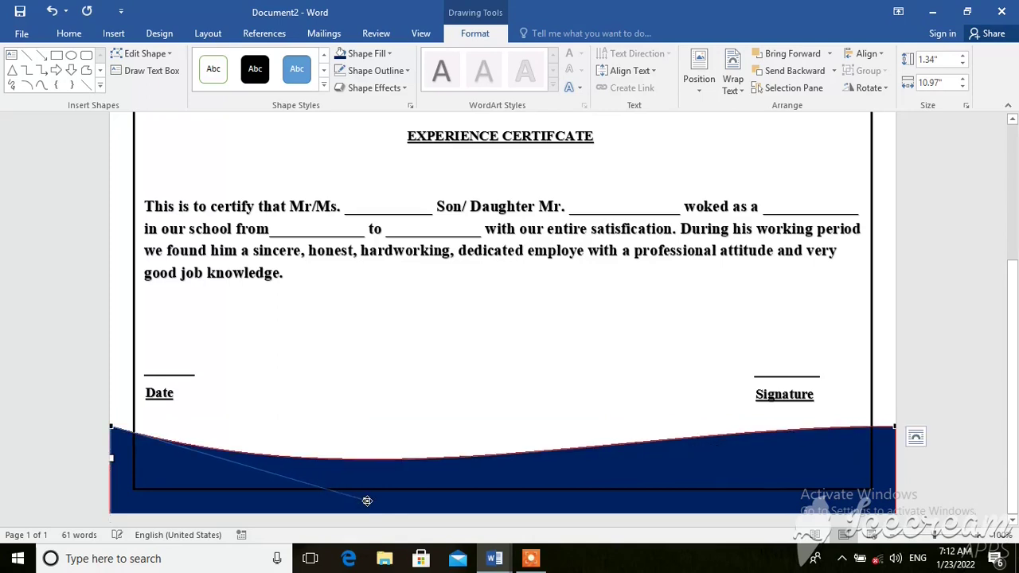
pyautogui.click(894, 426)
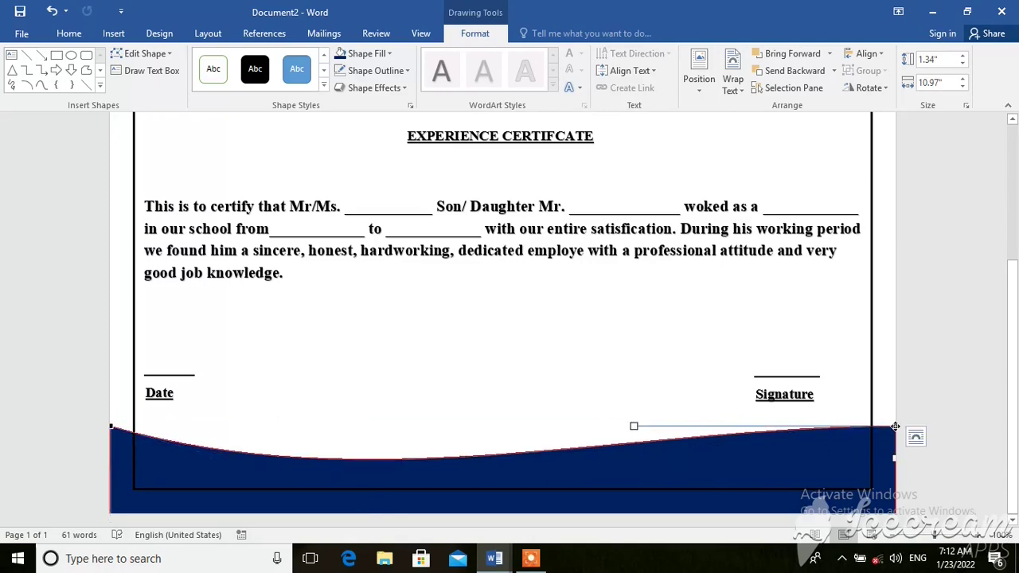
pyautogui.moveTo(633, 426); pyautogui.dragTo(627, 363)
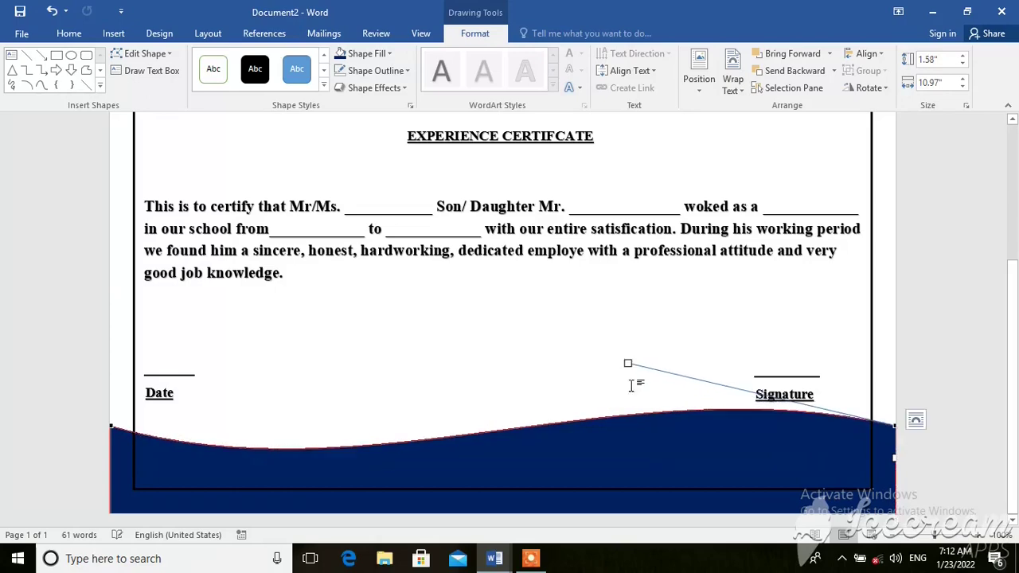